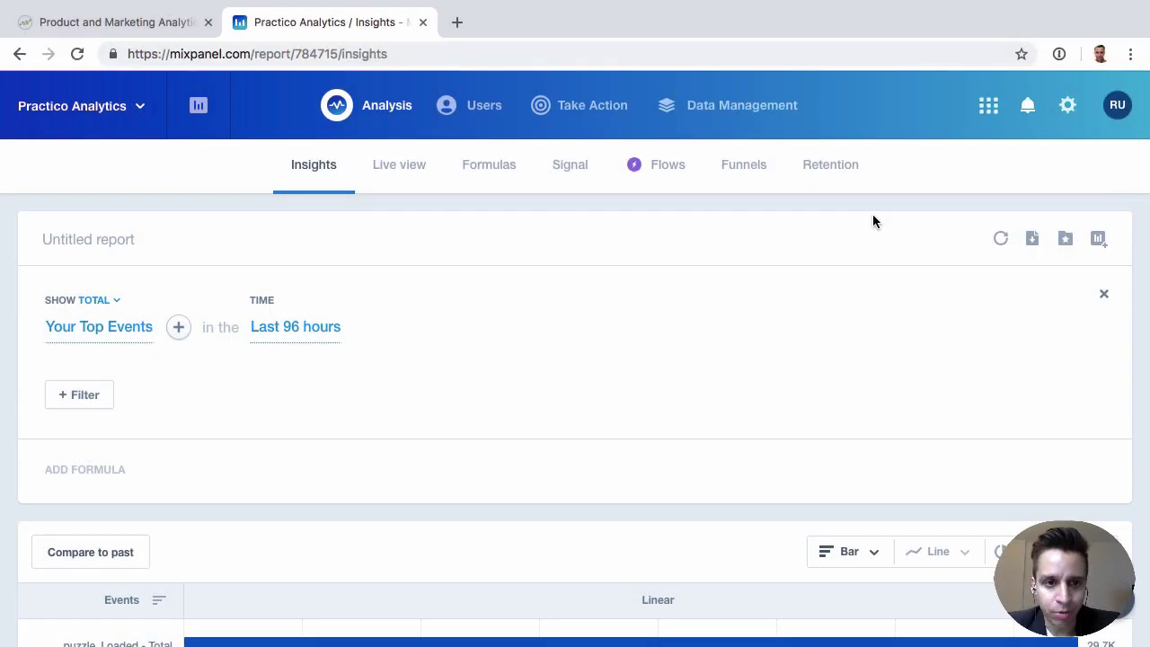
Step: Scroll the report, then open the event list and close it without choosing anything
mouse_move(370, 128)
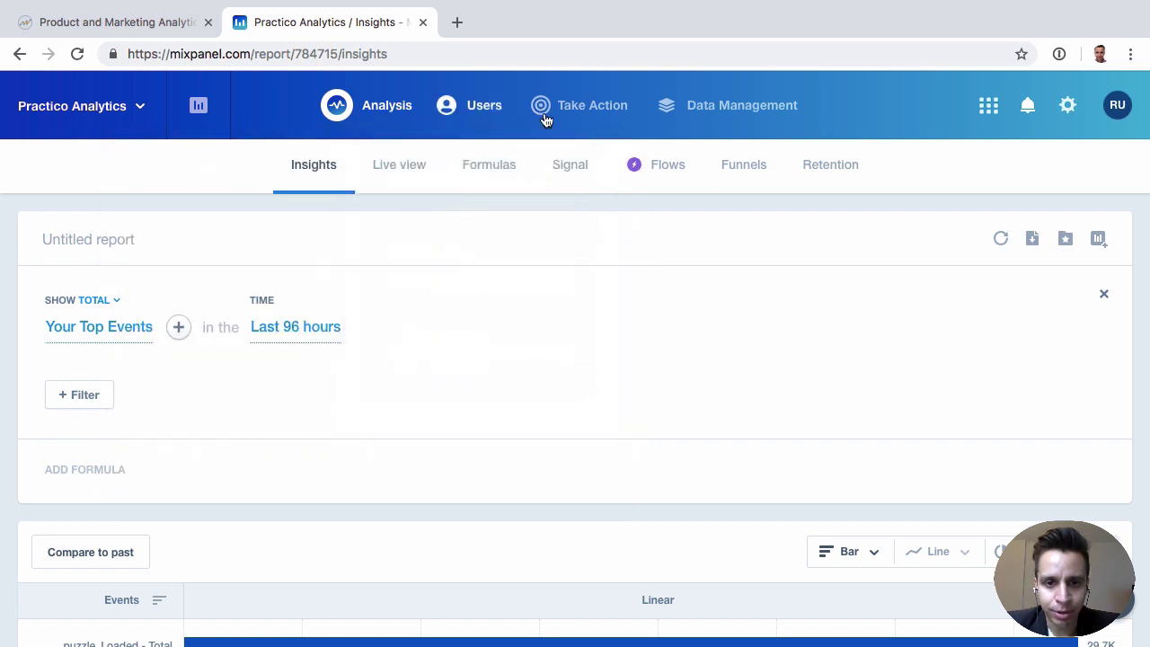
mouse_move(732, 109)
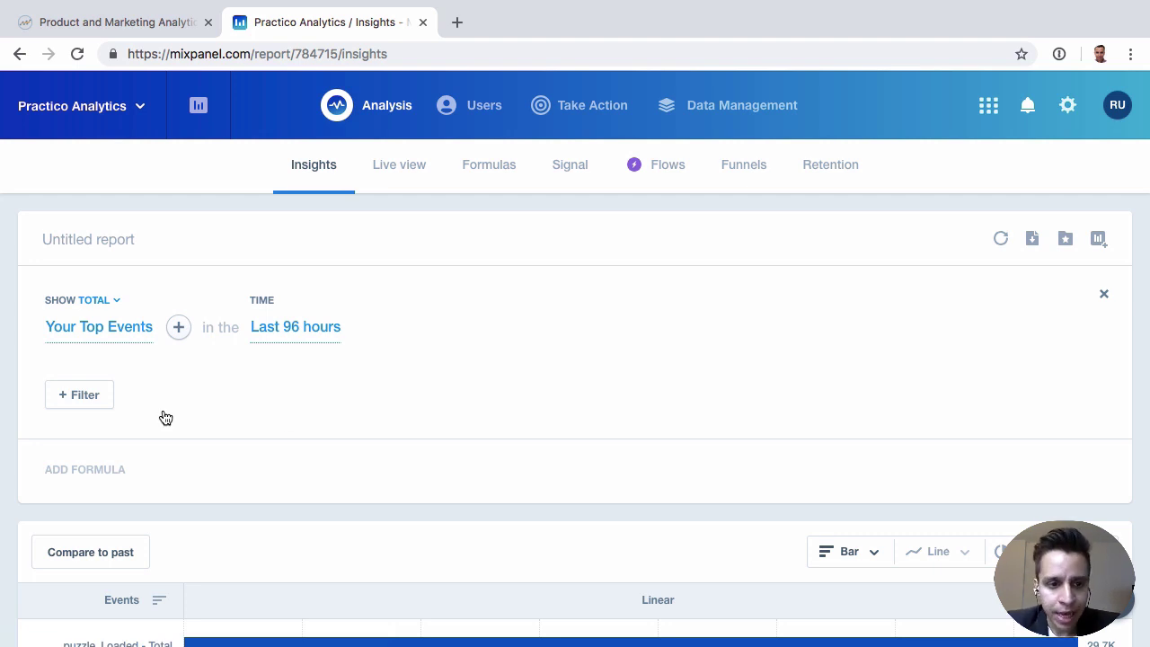
scroll(162, 413, down, 1)
scroll(162, 409, up, 1)
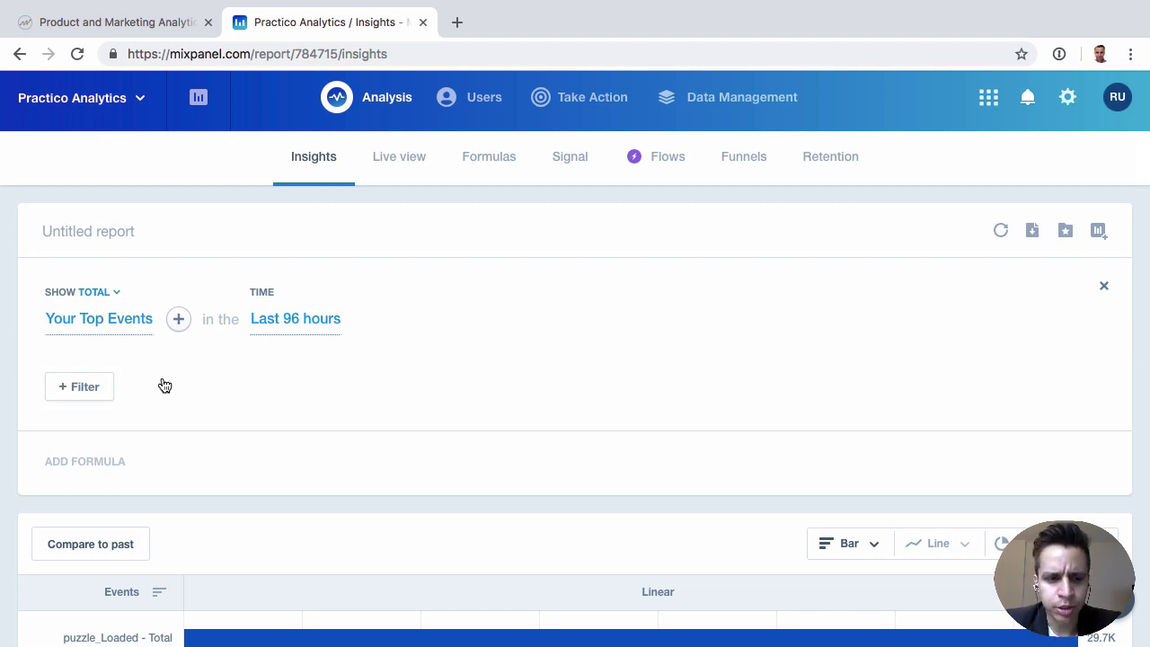
scroll(165, 386, down, 1)
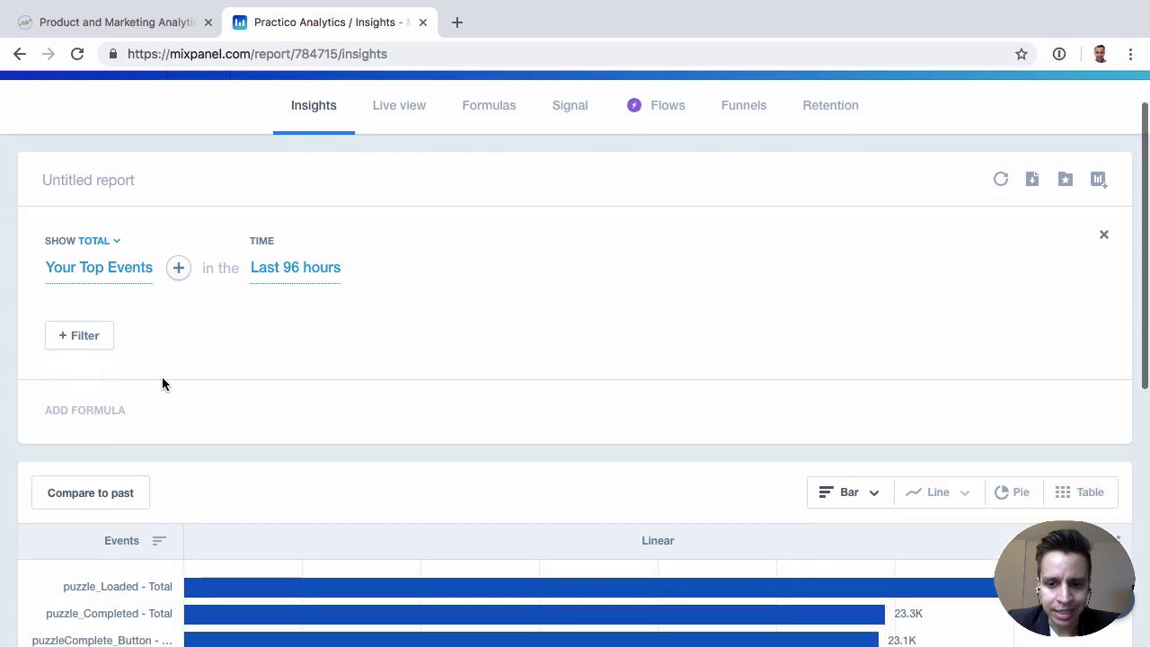
scroll(164, 386, up, 1)
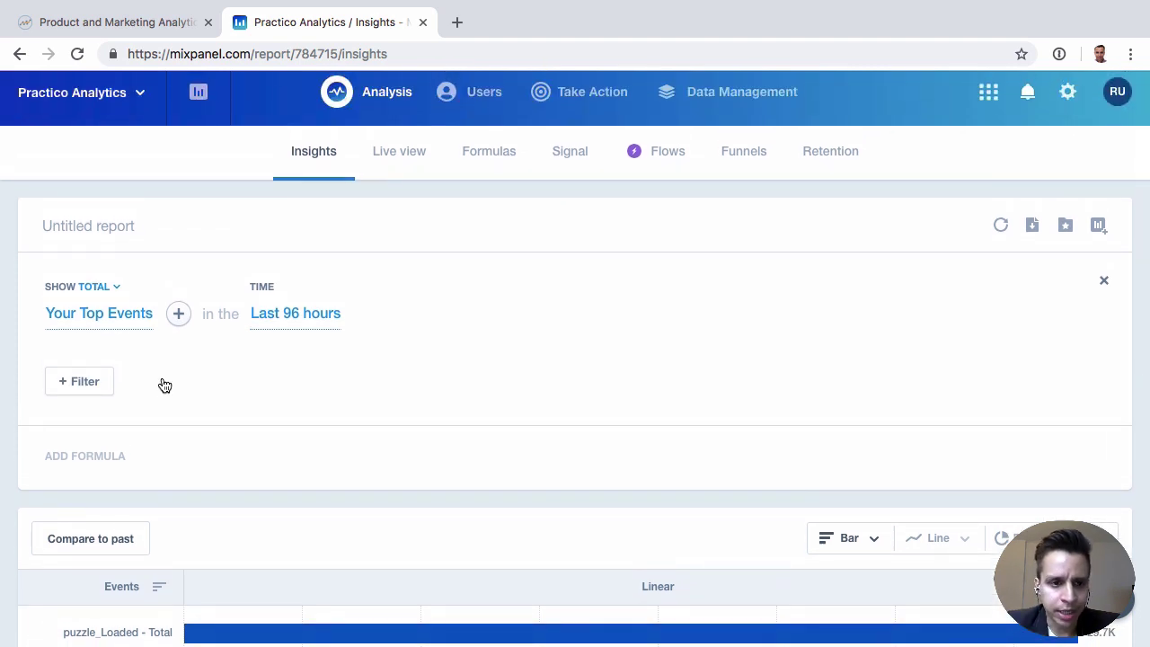
scroll(324, 364, down, 1)
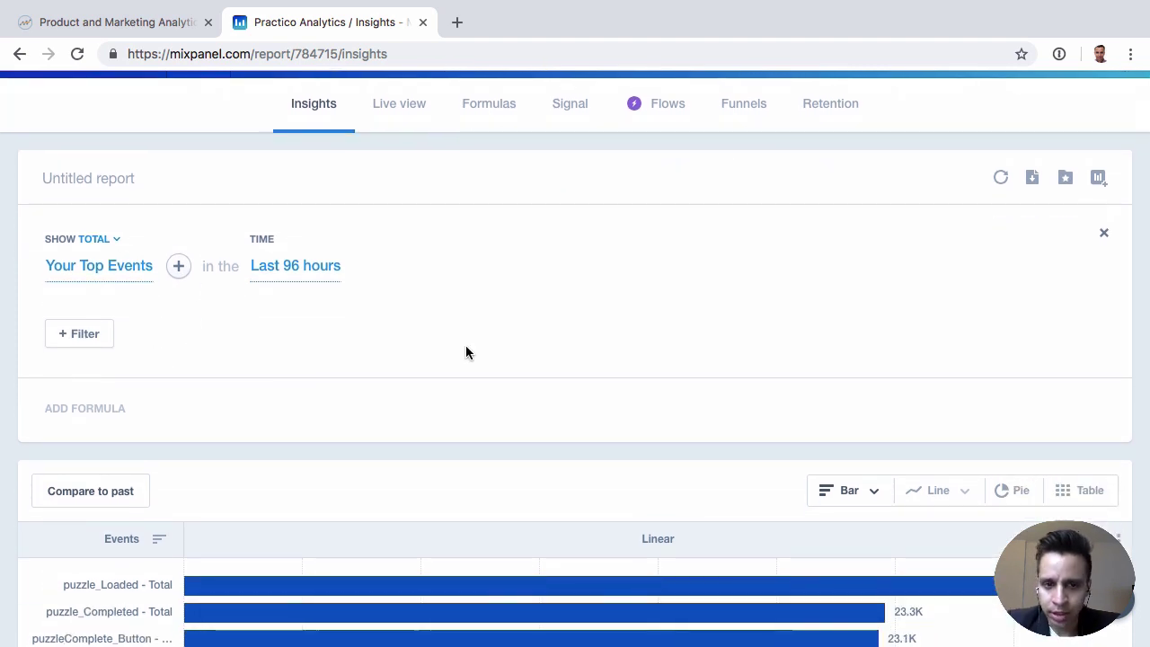
click(130, 285)
scroll(200, 524, down, 6)
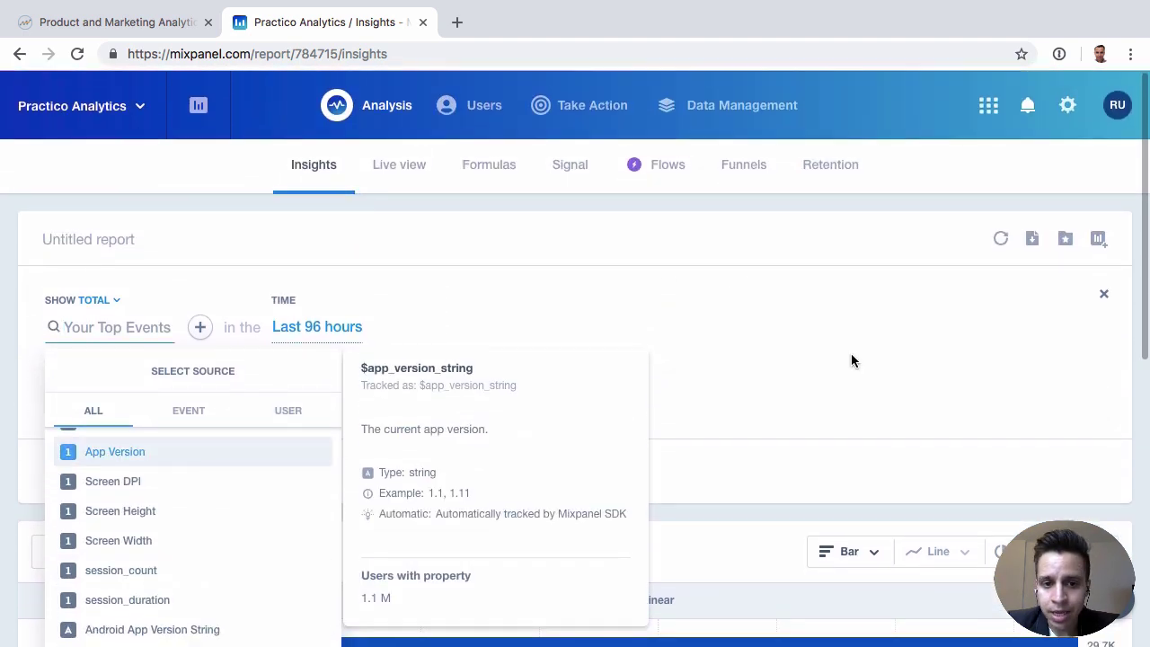
click(851, 355)
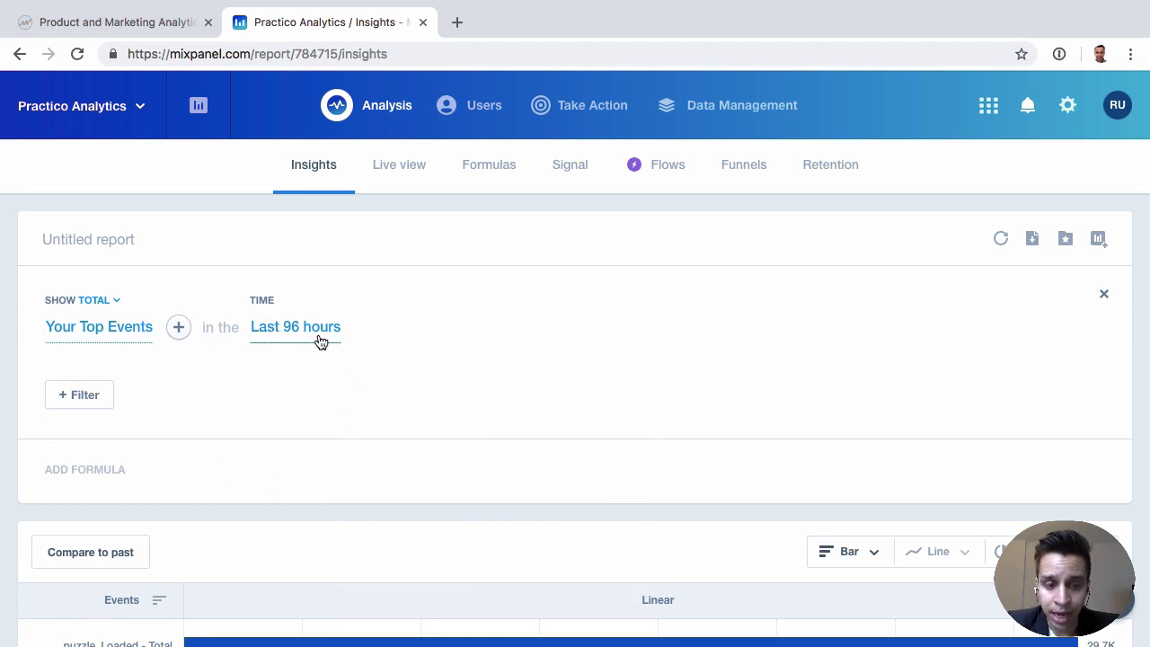
Step: Try the report as a line chart, then a pie chart, then a table of totals
scroll(321, 340, down, 5)
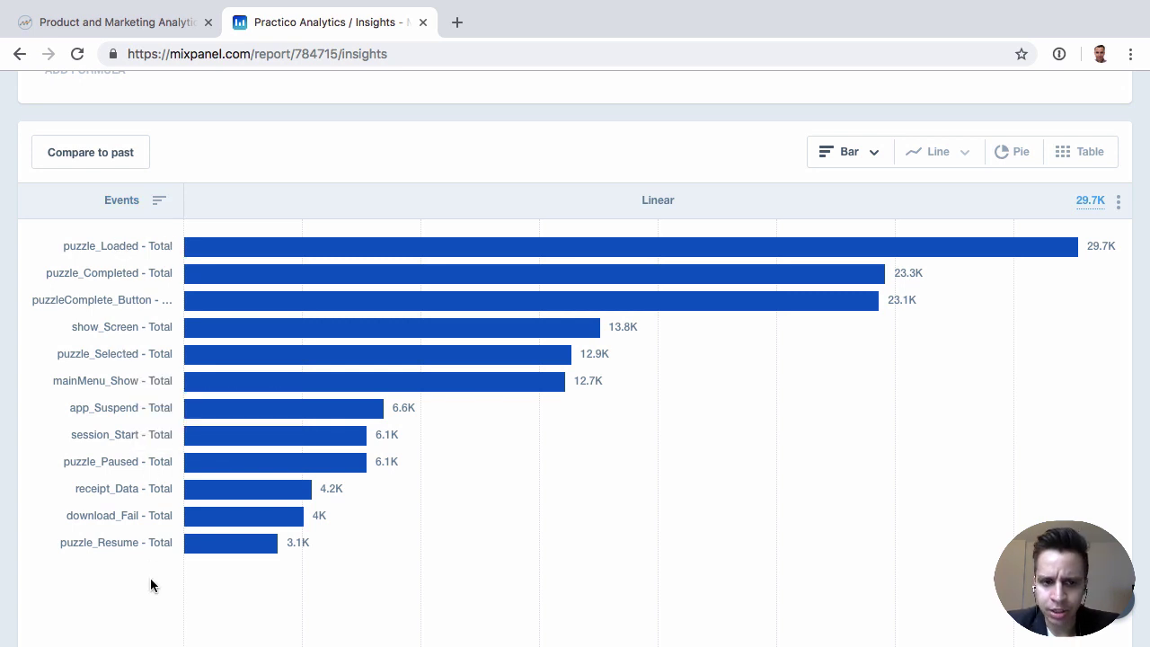
scroll(119, 277, up, 1)
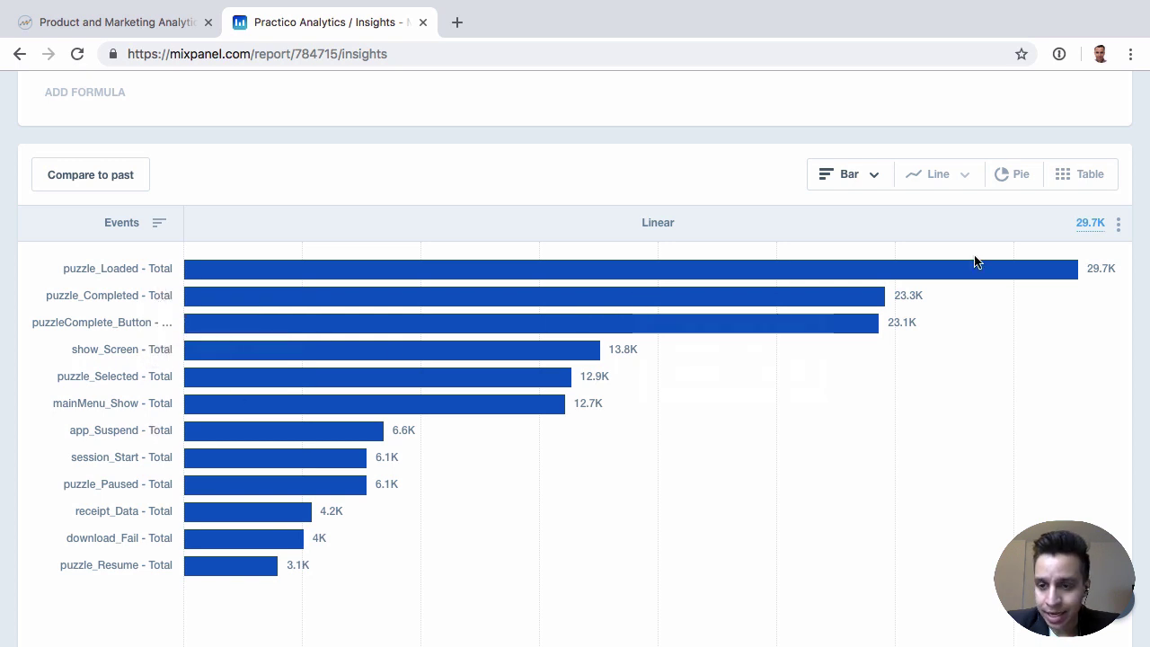
scroll(722, 362, up, 4)
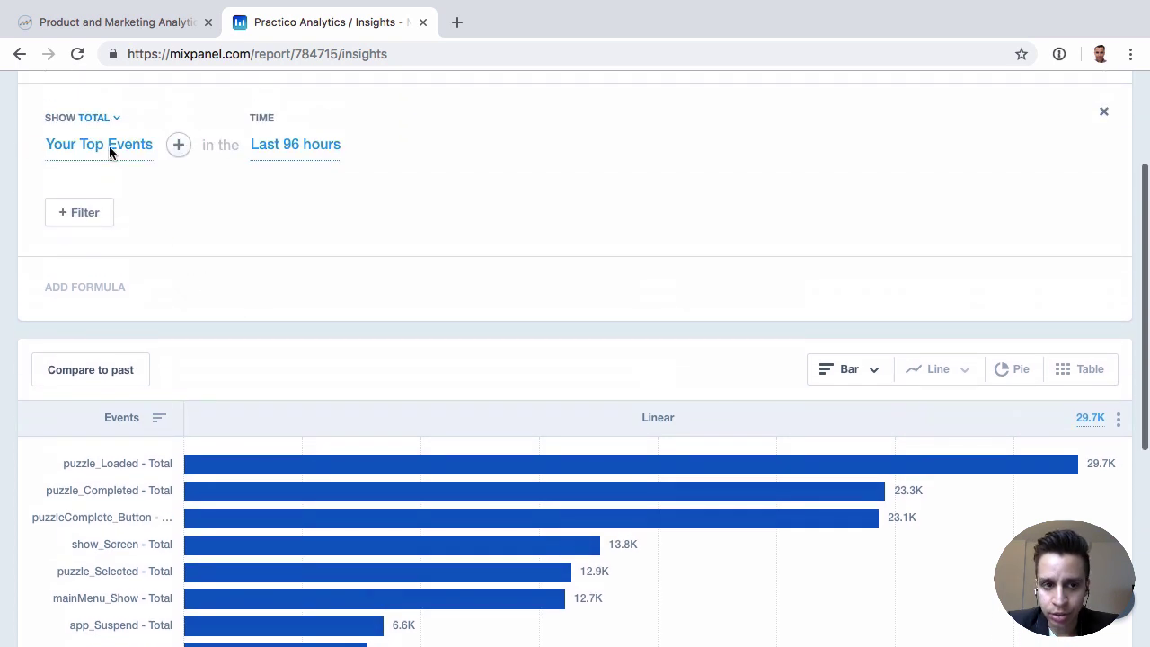
scroll(583, 363, down, 2)
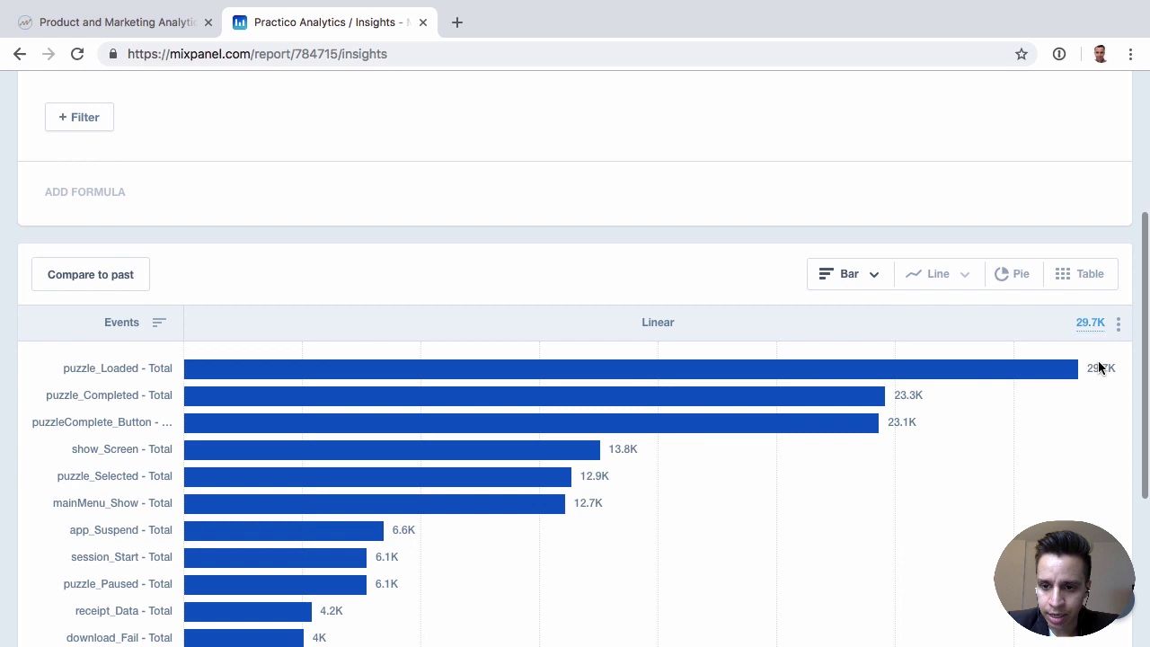
scroll(904, 336, down, 3)
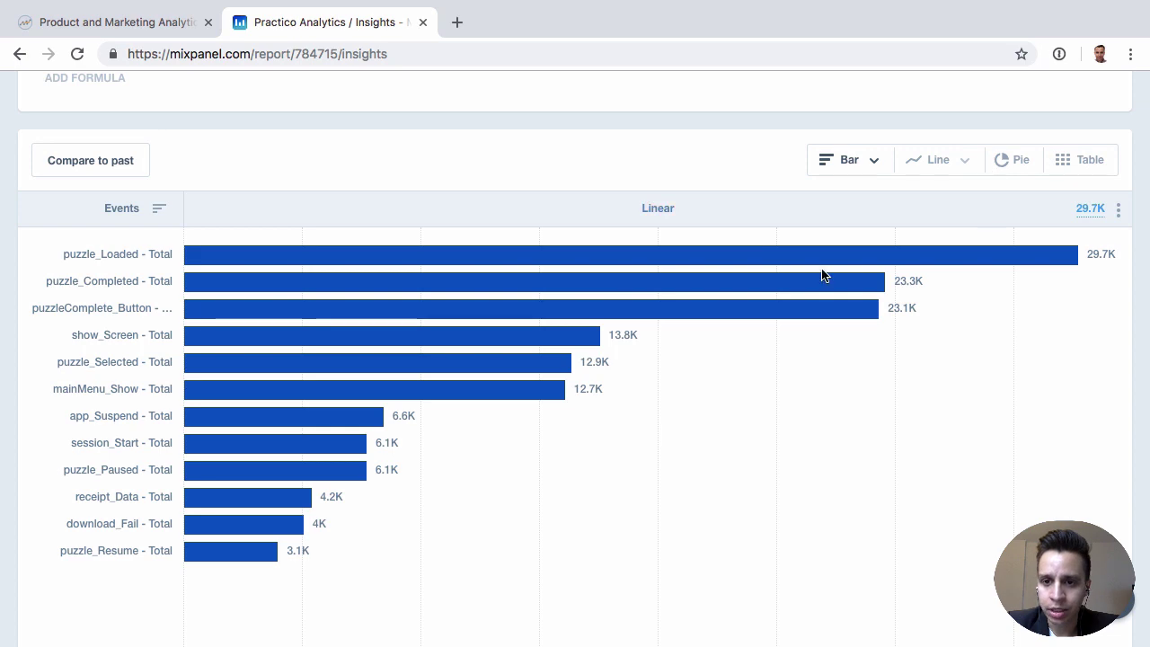
scroll(824, 276, up, 1)
click(935, 224)
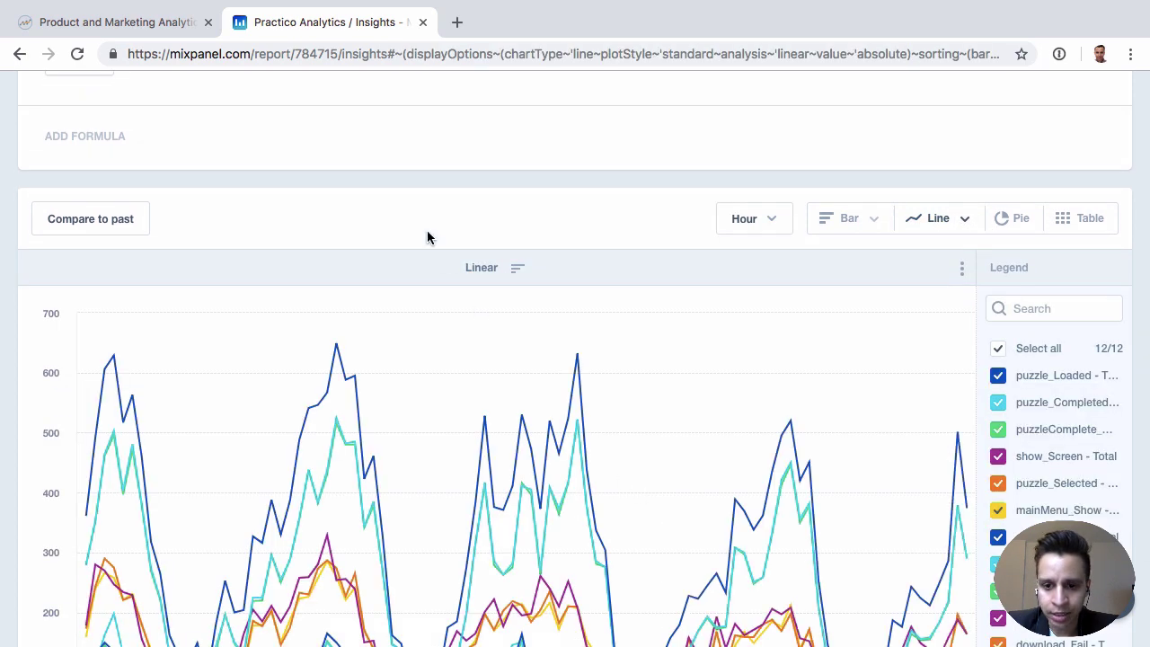
scroll(452, 364, down, 2)
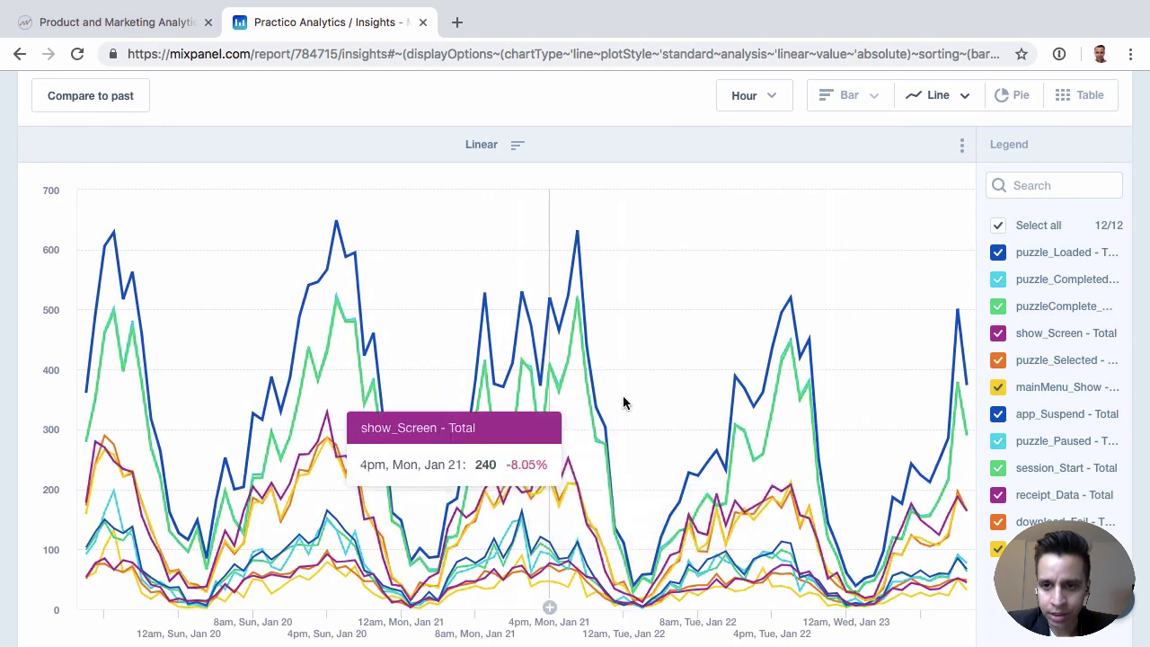
scroll(909, 133, up, 2)
click(1010, 199)
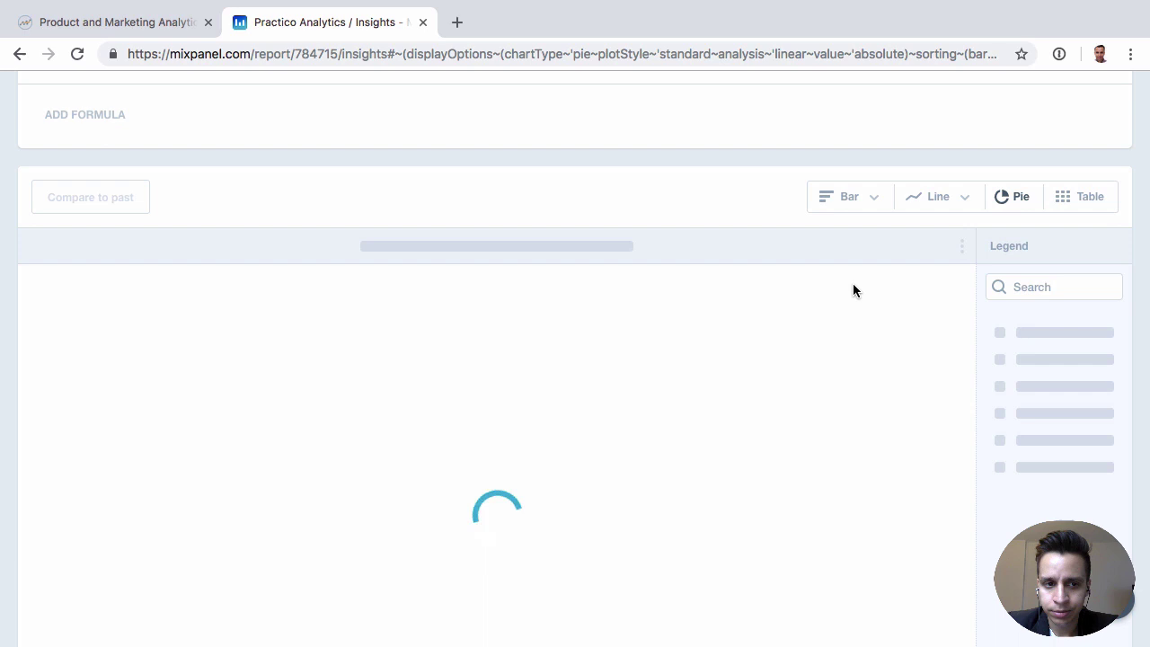
scroll(853, 289, down, 2)
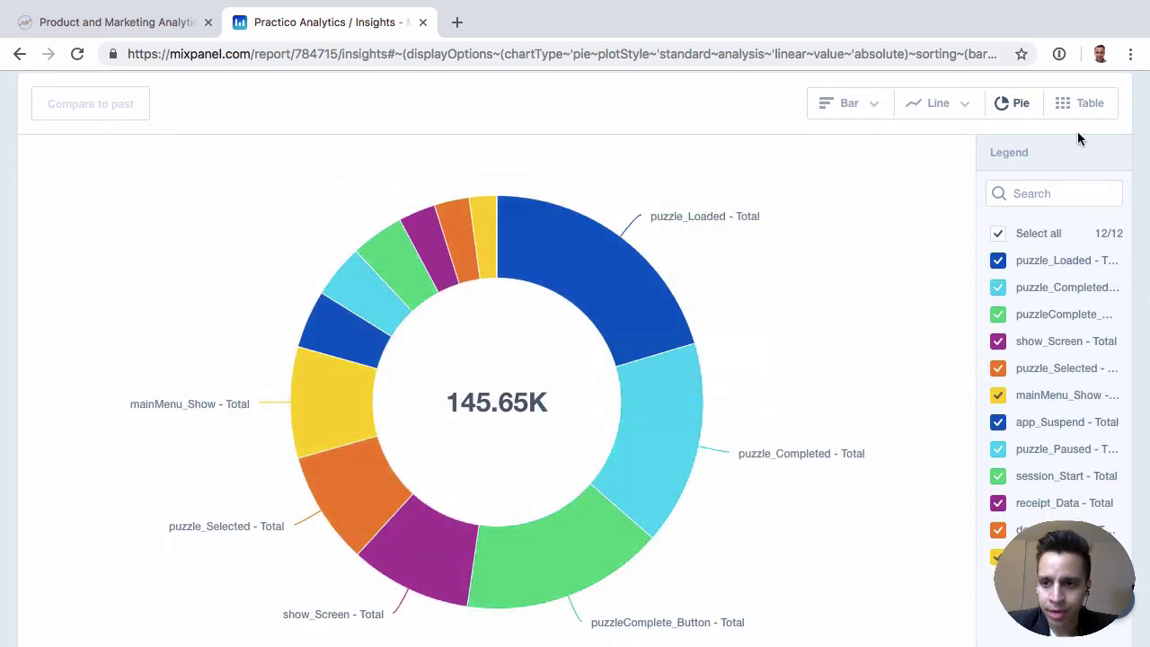
click(1078, 104)
Step: Return the report to a bar chart and look at the bar chart styles
scroll(361, 395, down, 2)
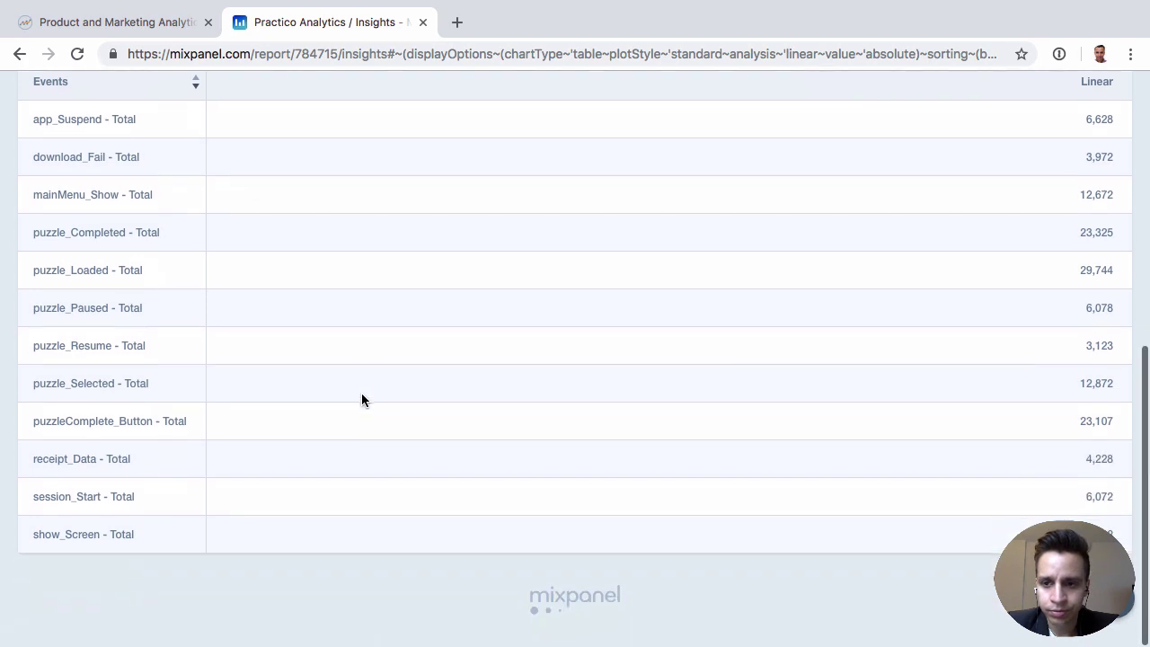
scroll(361, 400, up, 3)
click(849, 240)
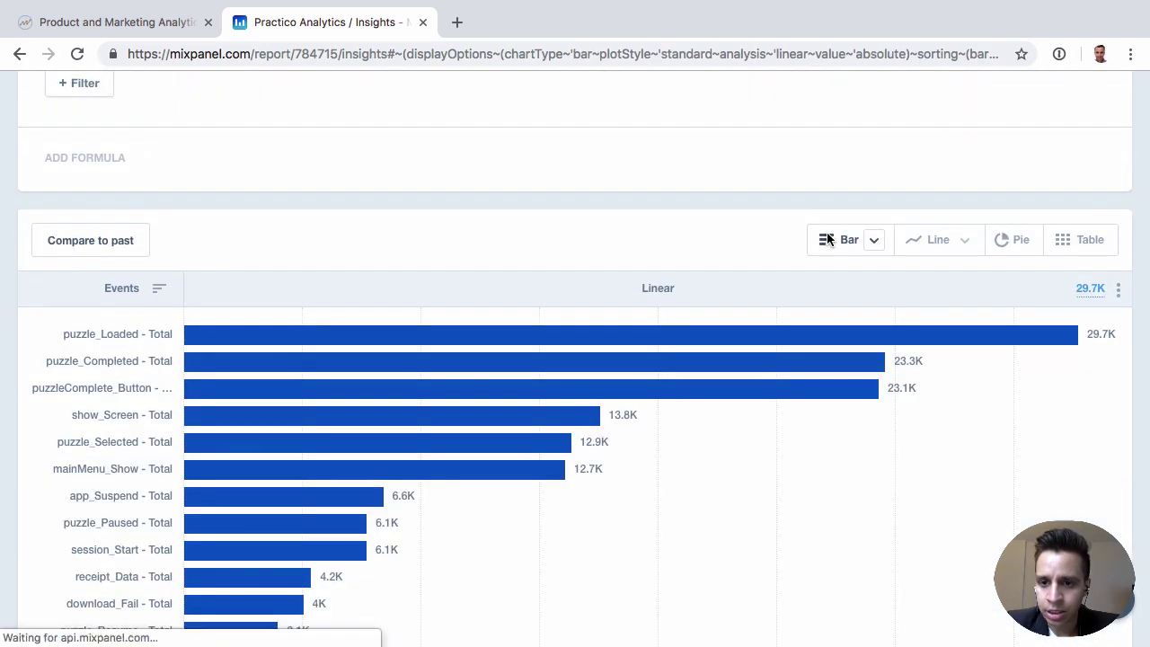
click(872, 242)
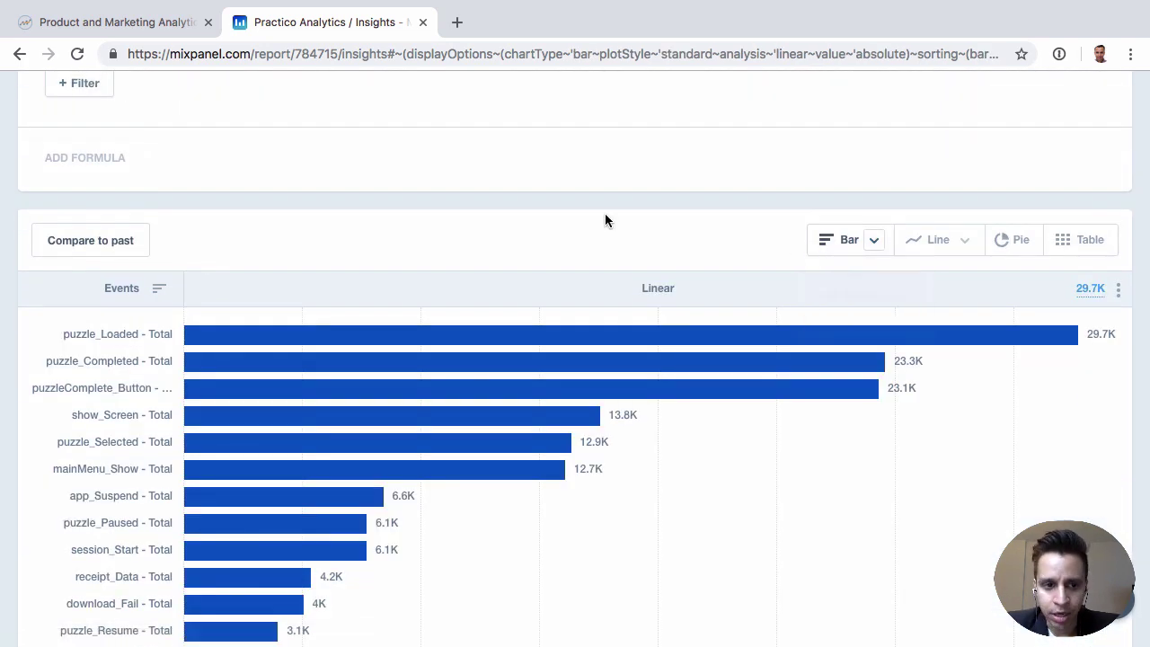
scroll(178, 265, up, 5)
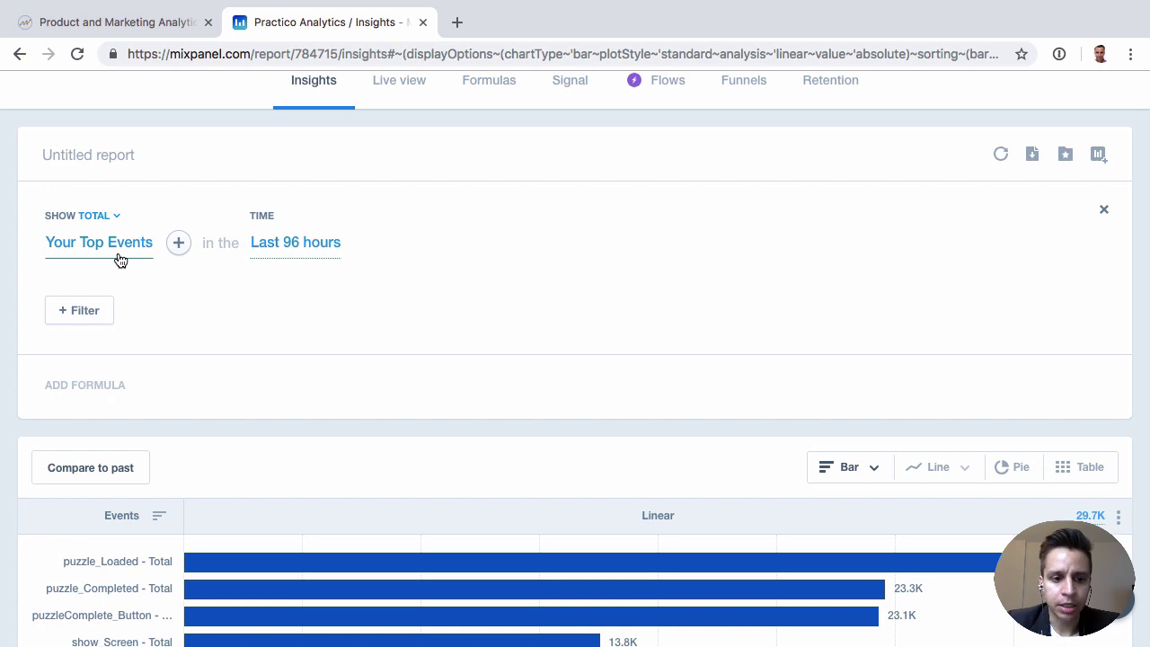
Step: Replace Your Top Events with puzzle_Completed by searching 'comple', giving a 23.3K total bar
click(119, 259)
click(464, 287)
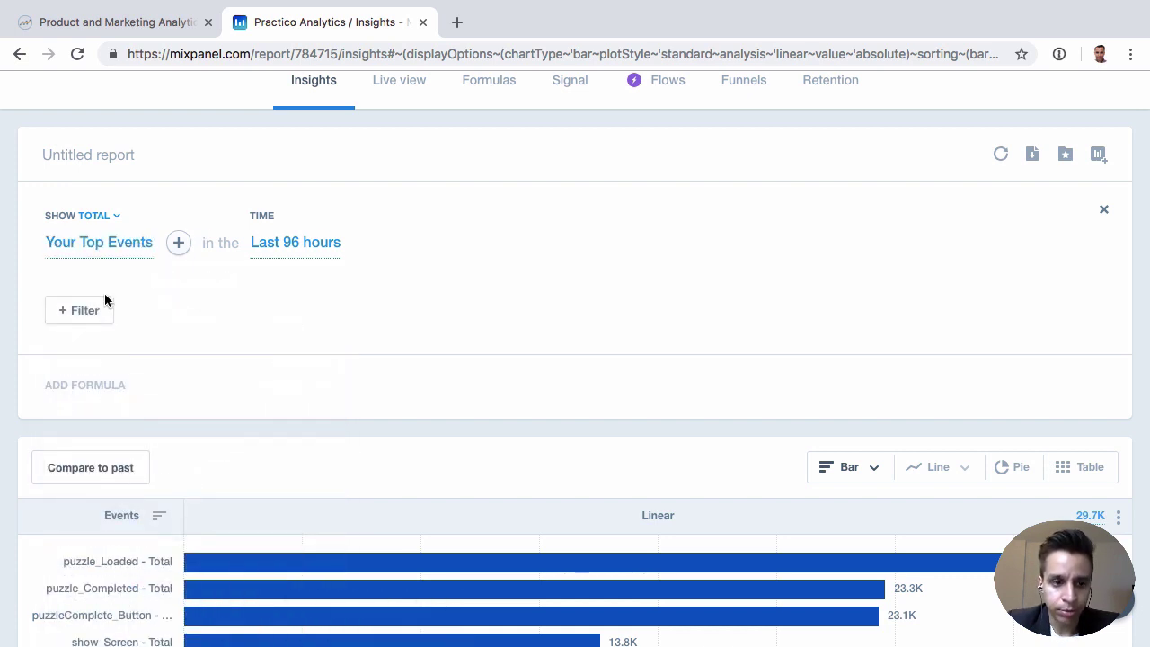
click(103, 243)
text(puzzl)
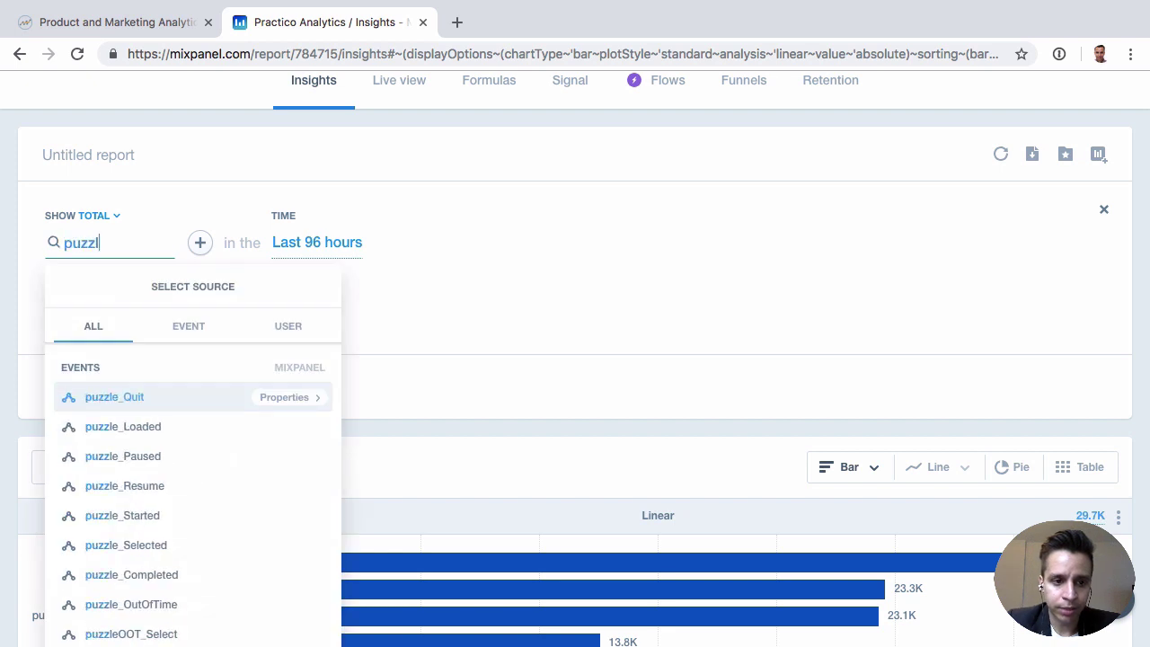
text(e)
key(ctrl+a)
text(comple)
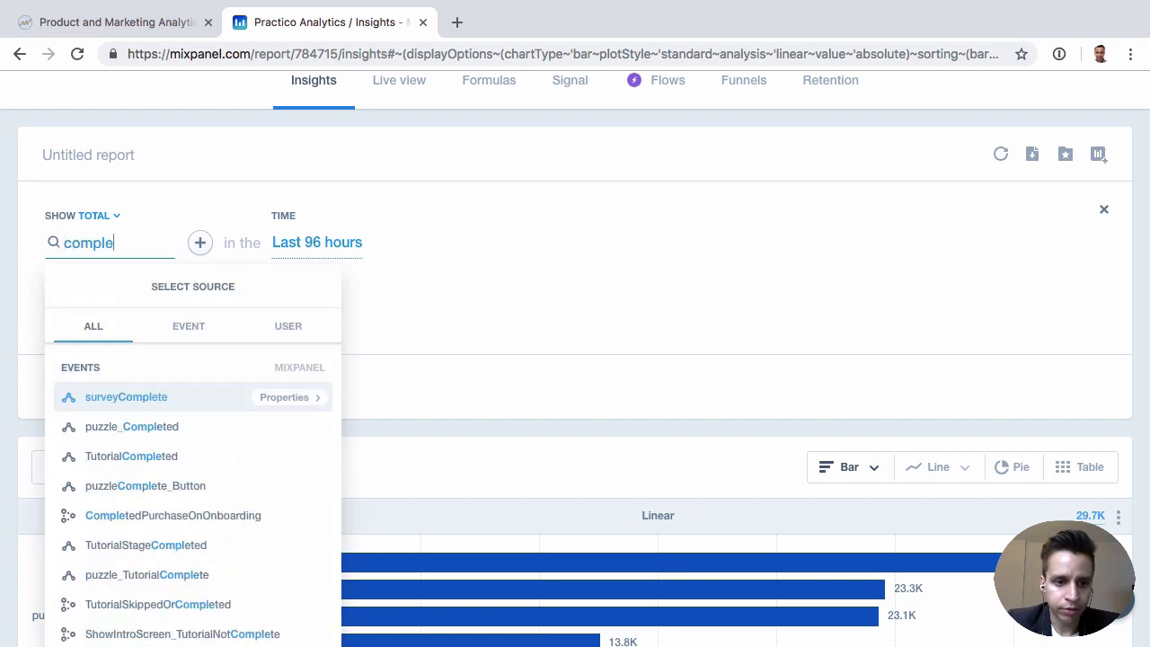
click(172, 426)
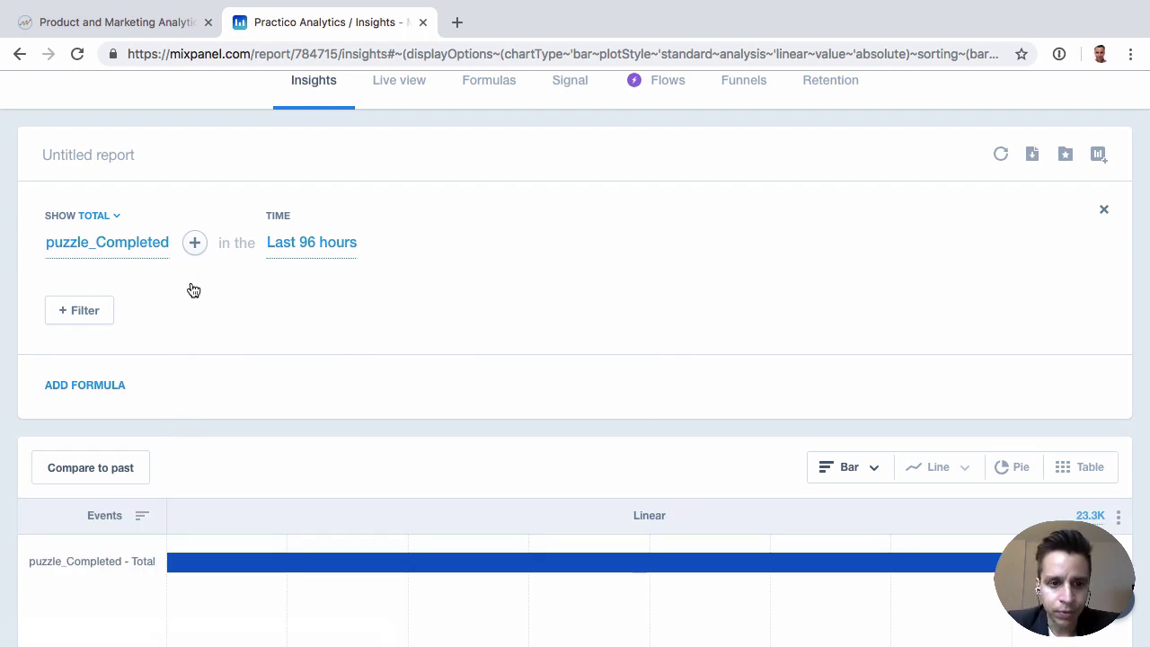
click(195, 242)
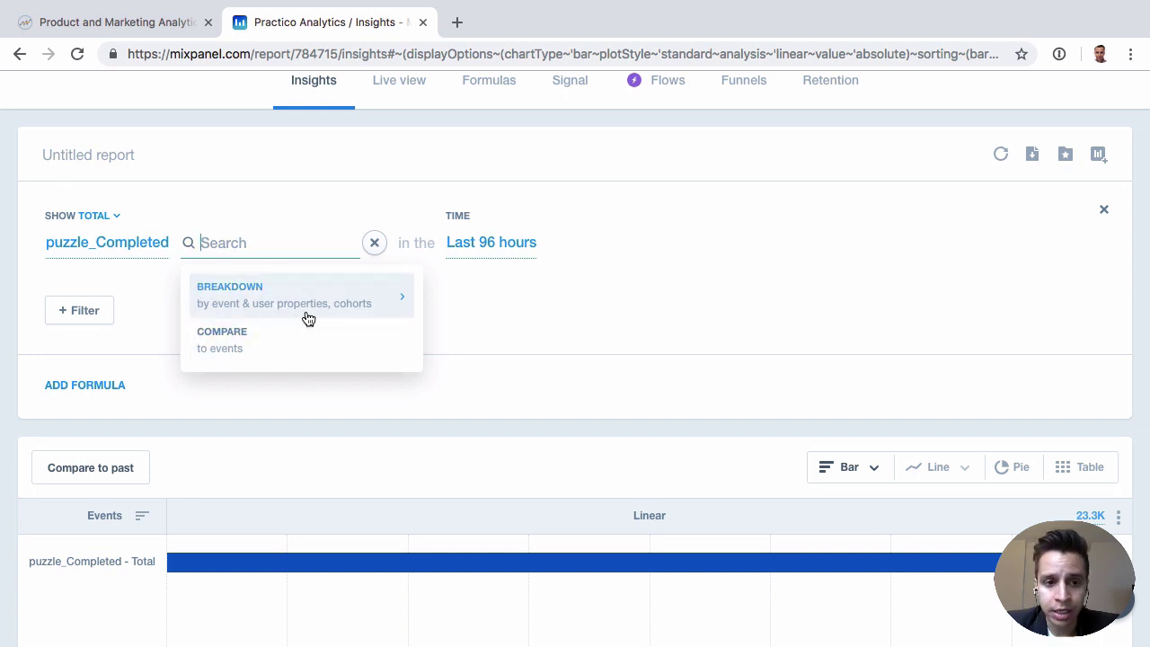
Step: Add a City breakdown and review the bars: undefined 862, Odessa 413, Dallas 265
click(307, 309)
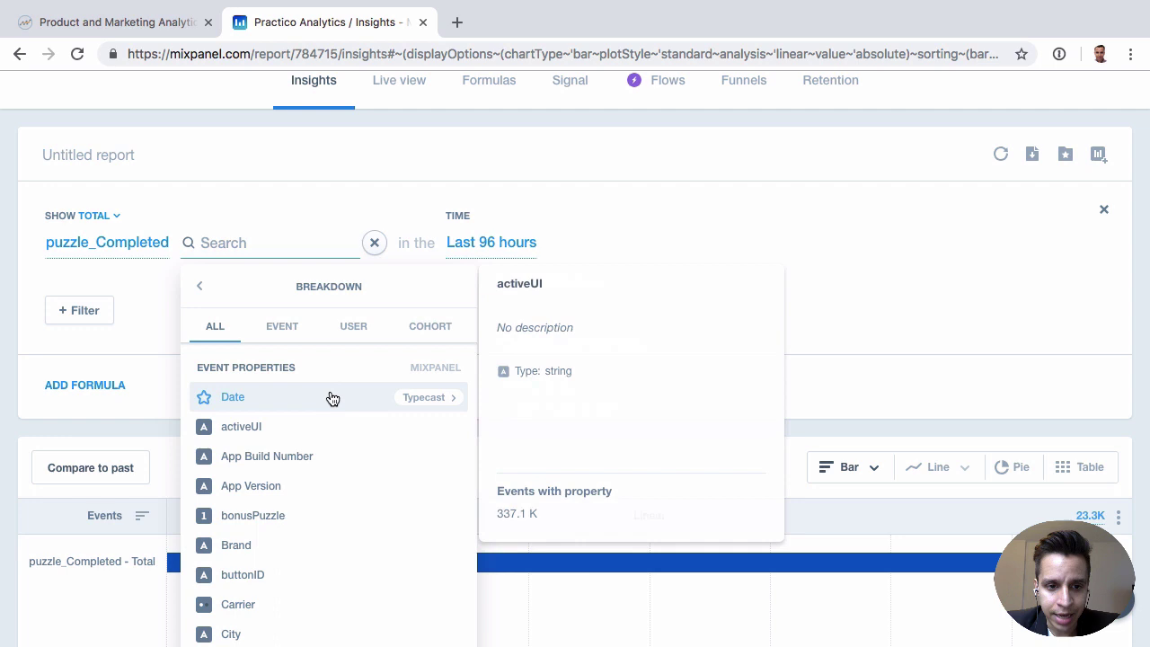
scroll(324, 452, down, 3)
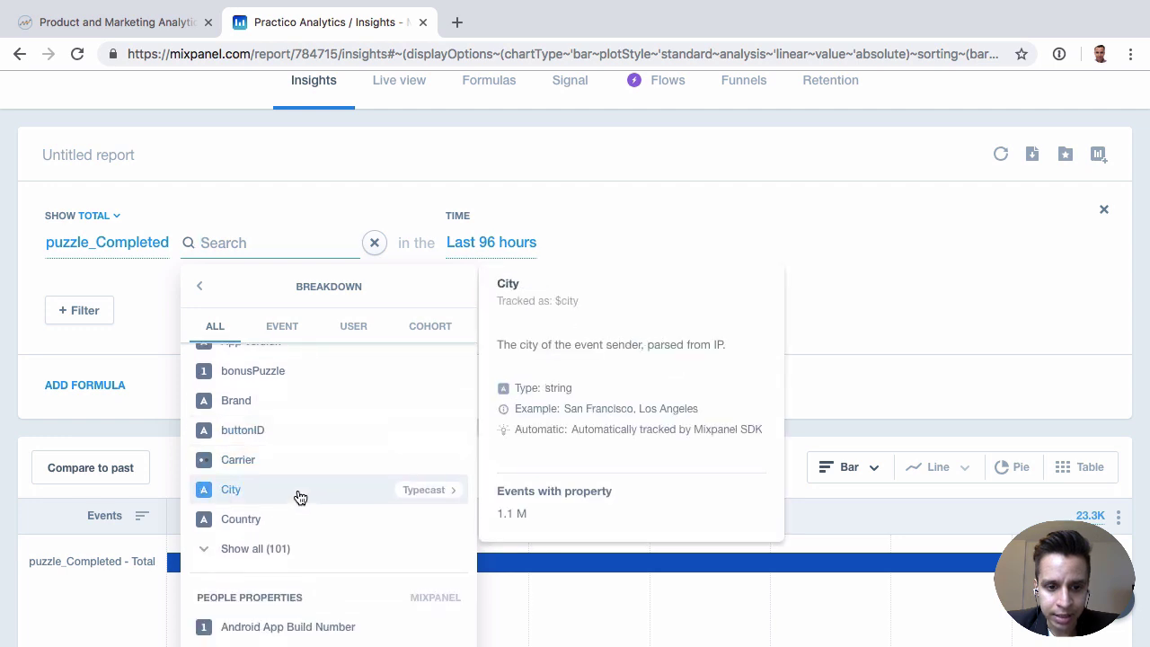
click(297, 489)
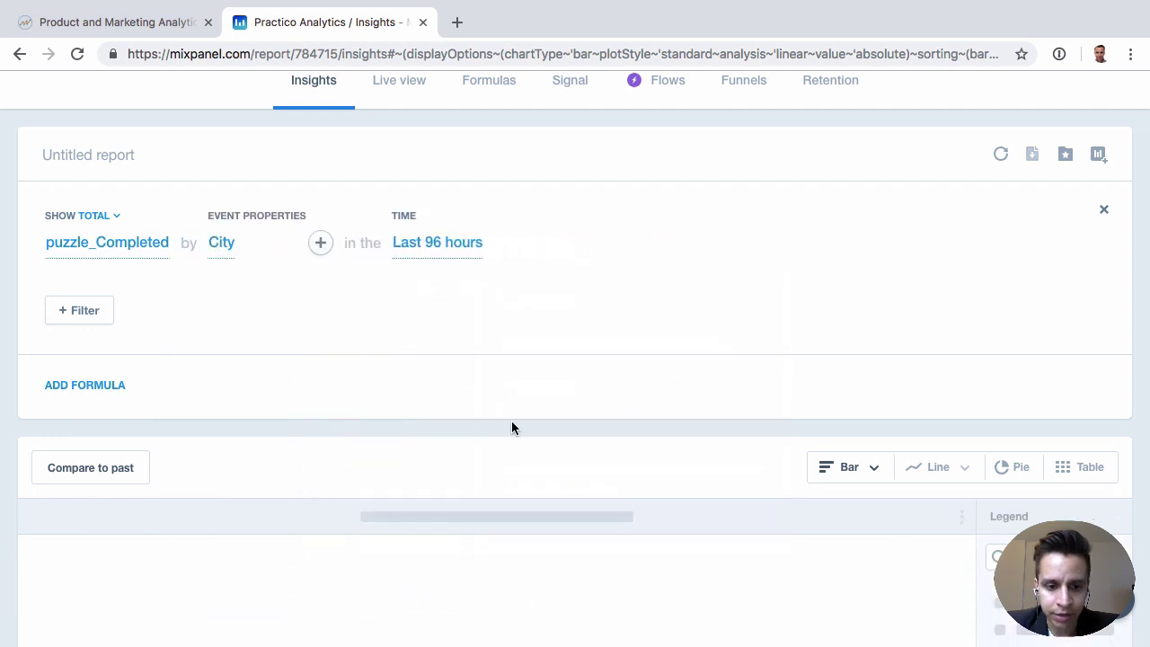
scroll(511, 428, down, 3)
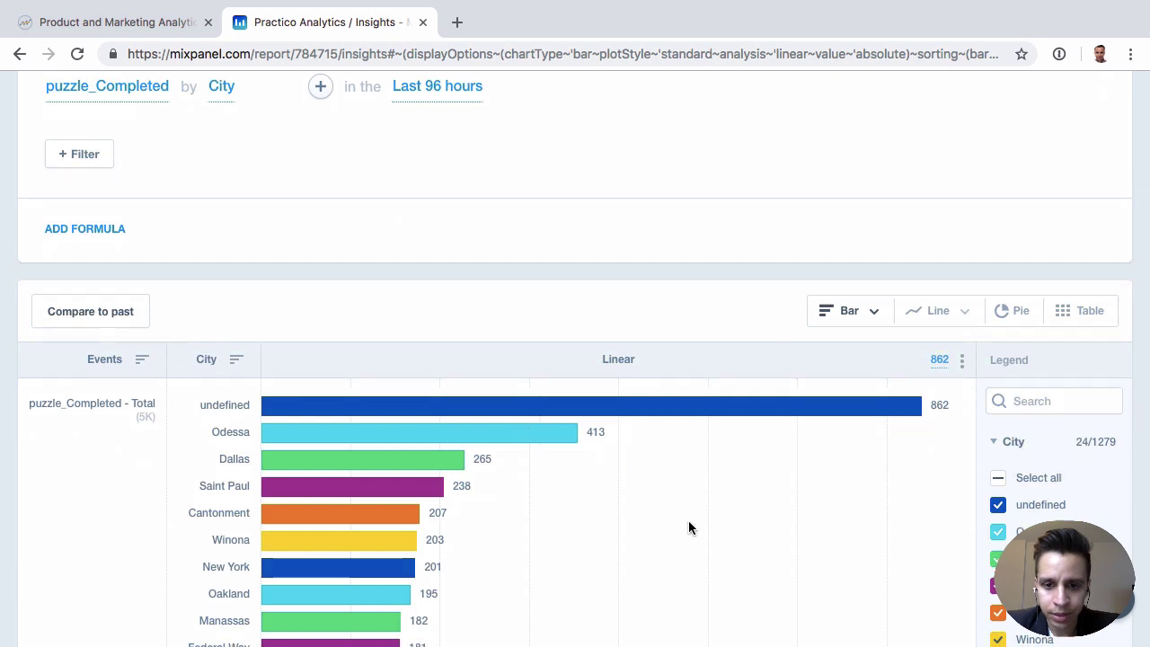
scroll(688, 525, down, 3)
scroll(688, 524, up, 1)
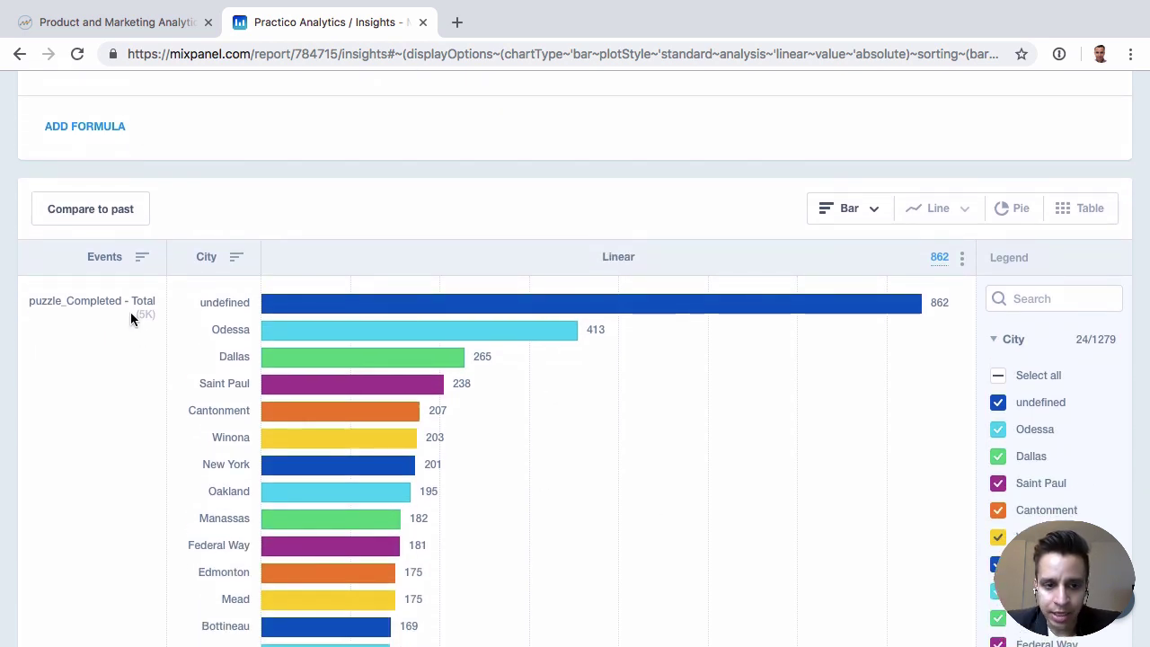
scroll(342, 380, down, 1)
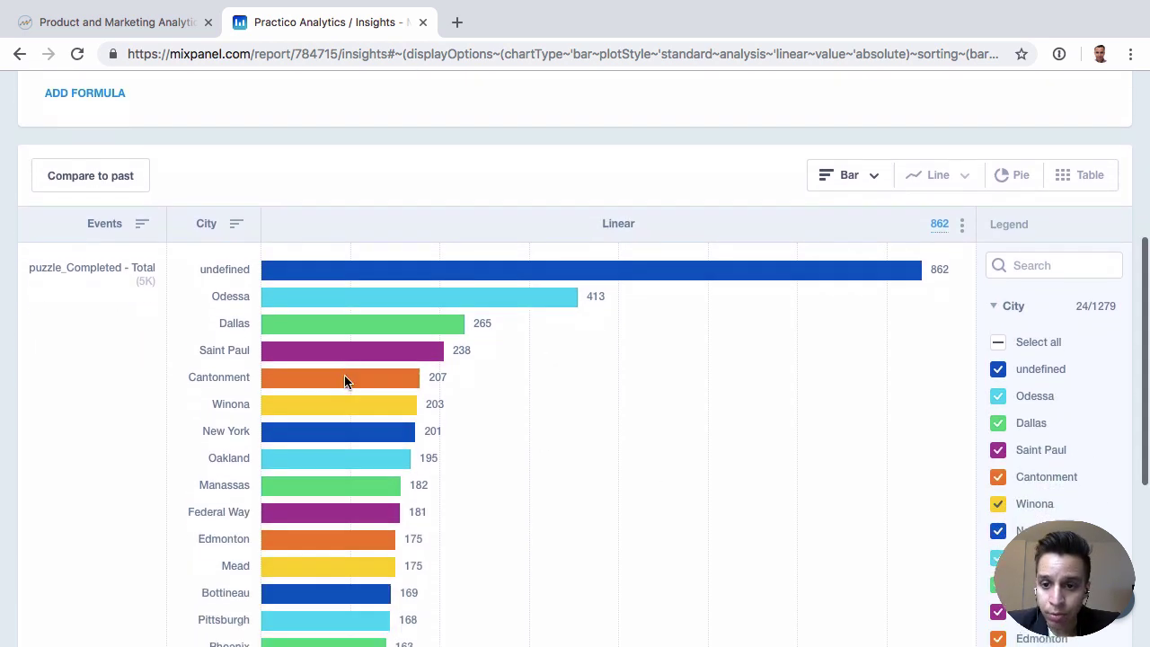
scroll(340, 287, down, 5)
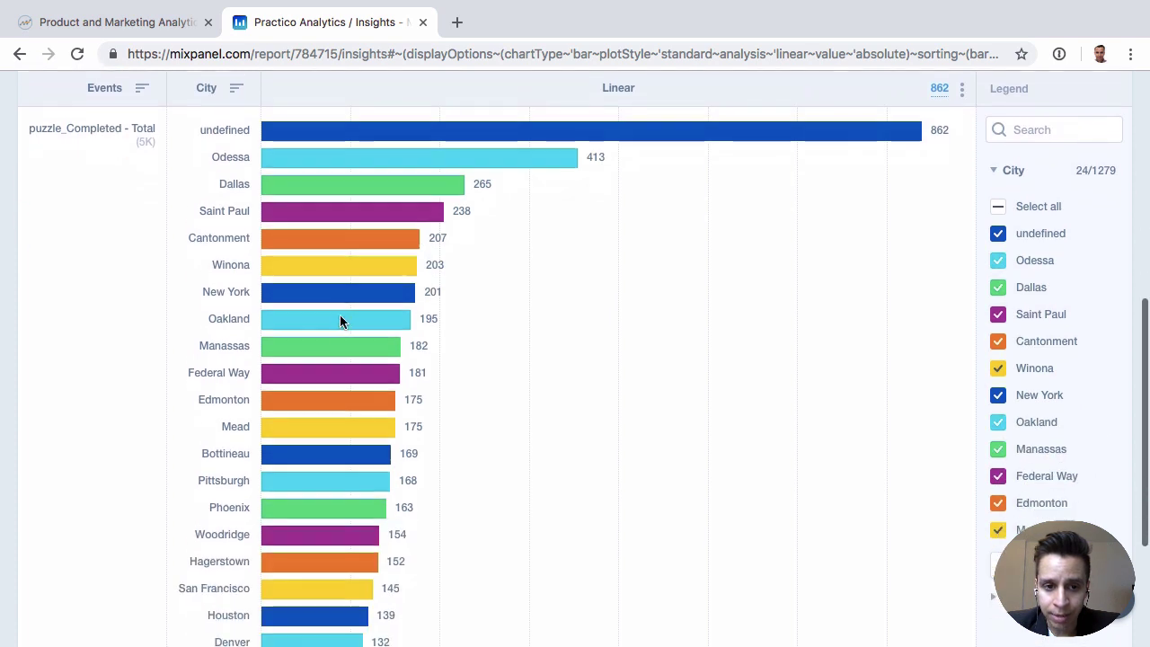
scroll(281, 416, up, 4)
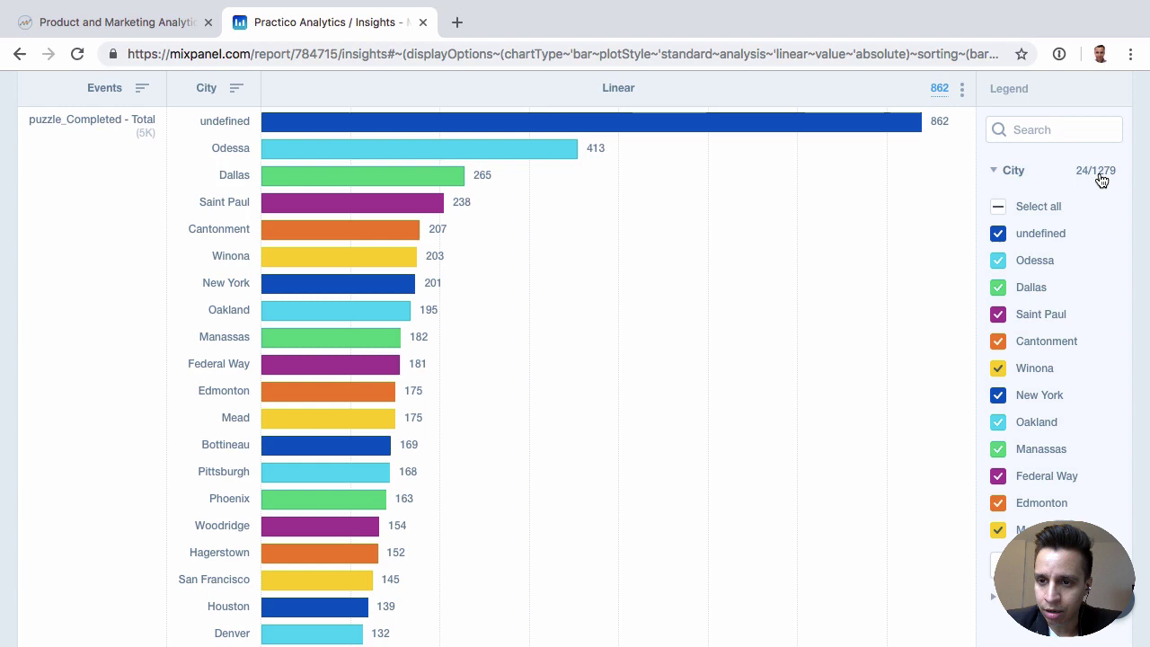
scroll(1031, 321, down, 3)
scroll(647, 387, up, 4)
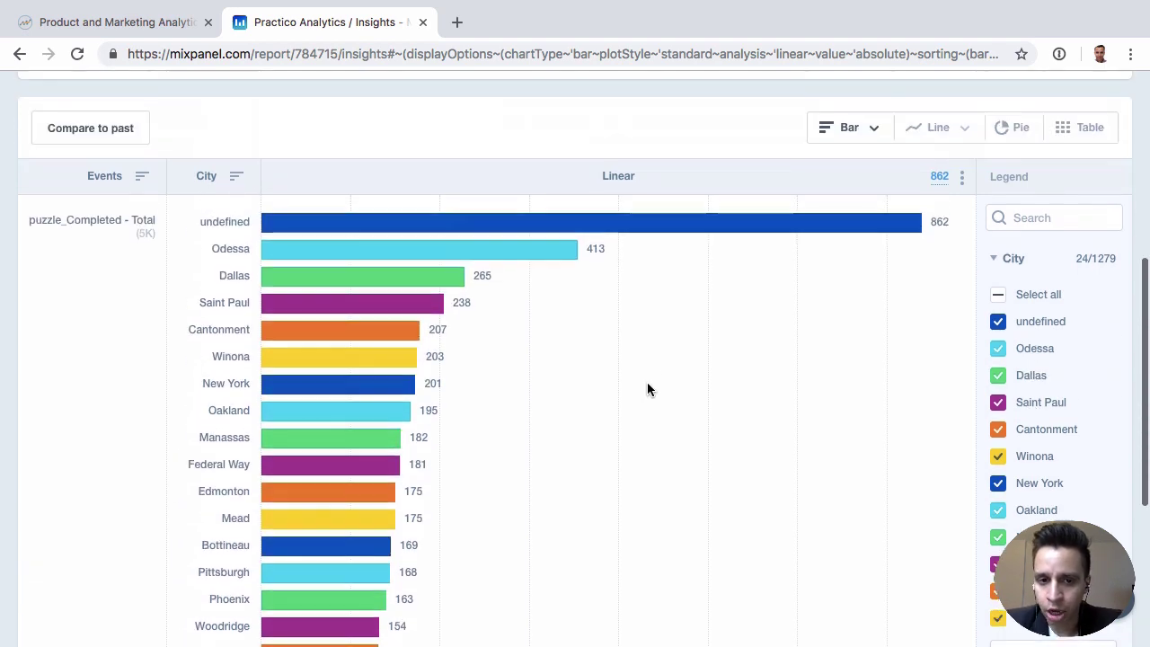
scroll(700, 394, down, 4)
scroll(266, 485, up, 3)
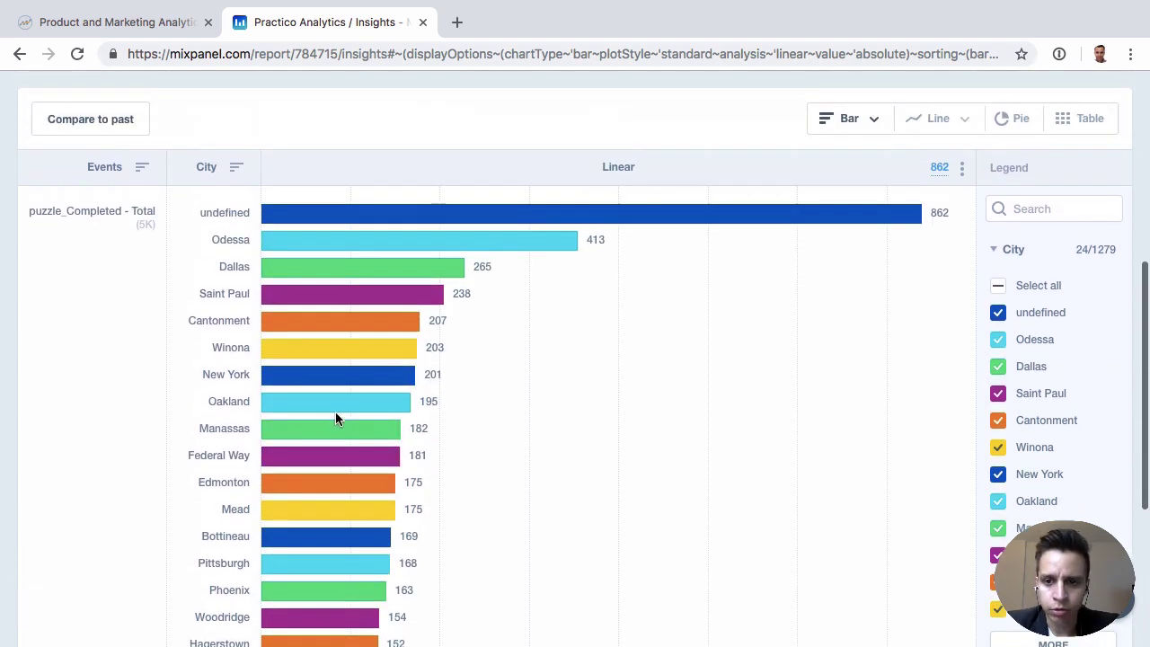
scroll(336, 416, up, 5)
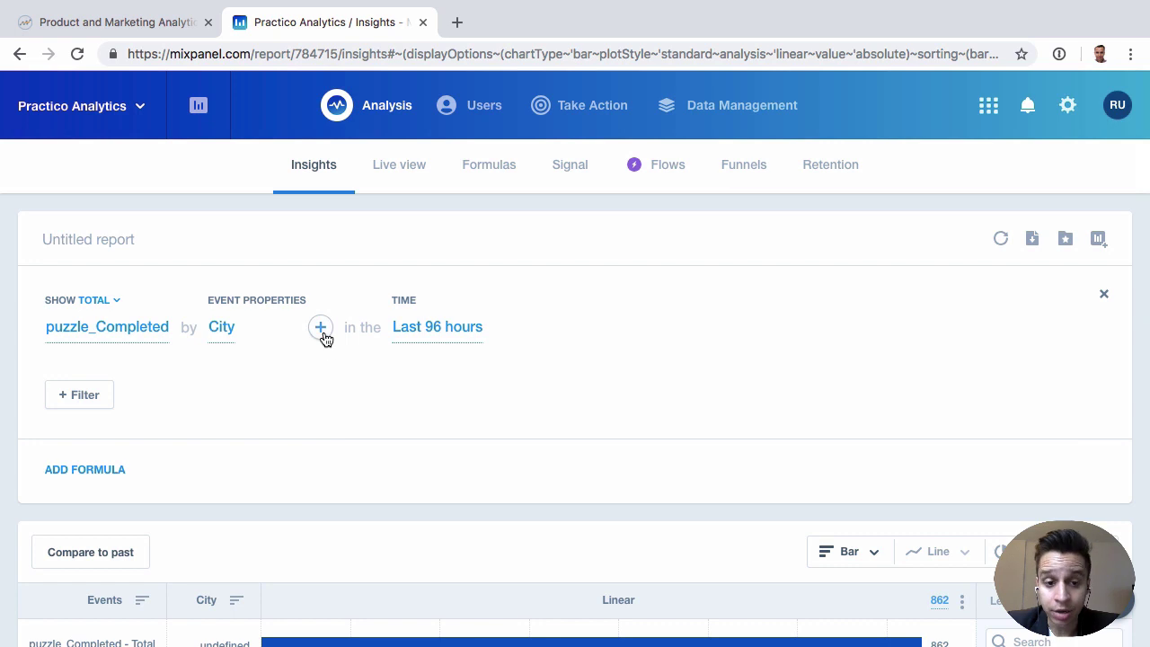
Step: Add Operating System from all 101 properties as a second breakdown after City
click(320, 329)
click(391, 389)
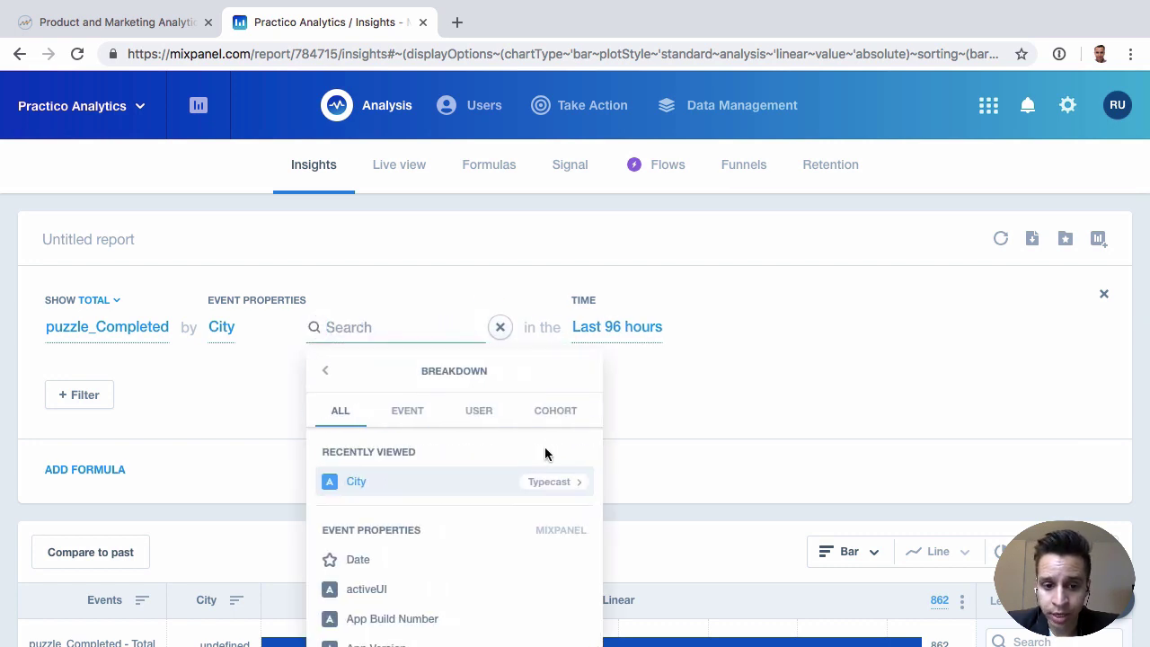
scroll(431, 578, down, 5)
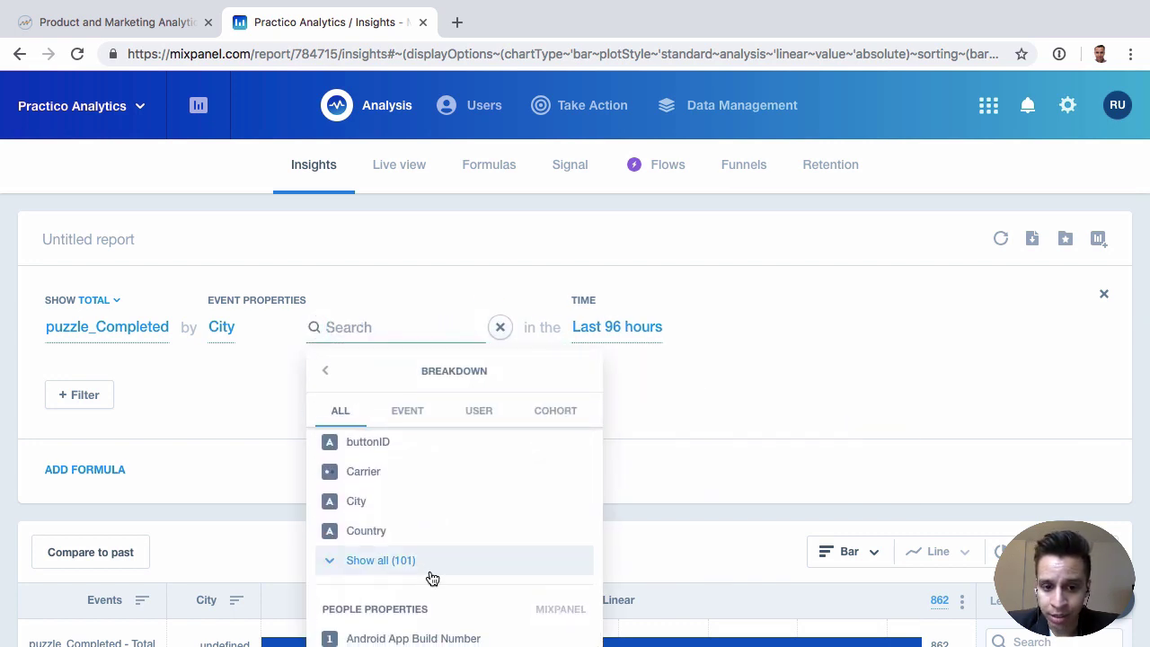
click(409, 566)
scroll(506, 572, down, 4)
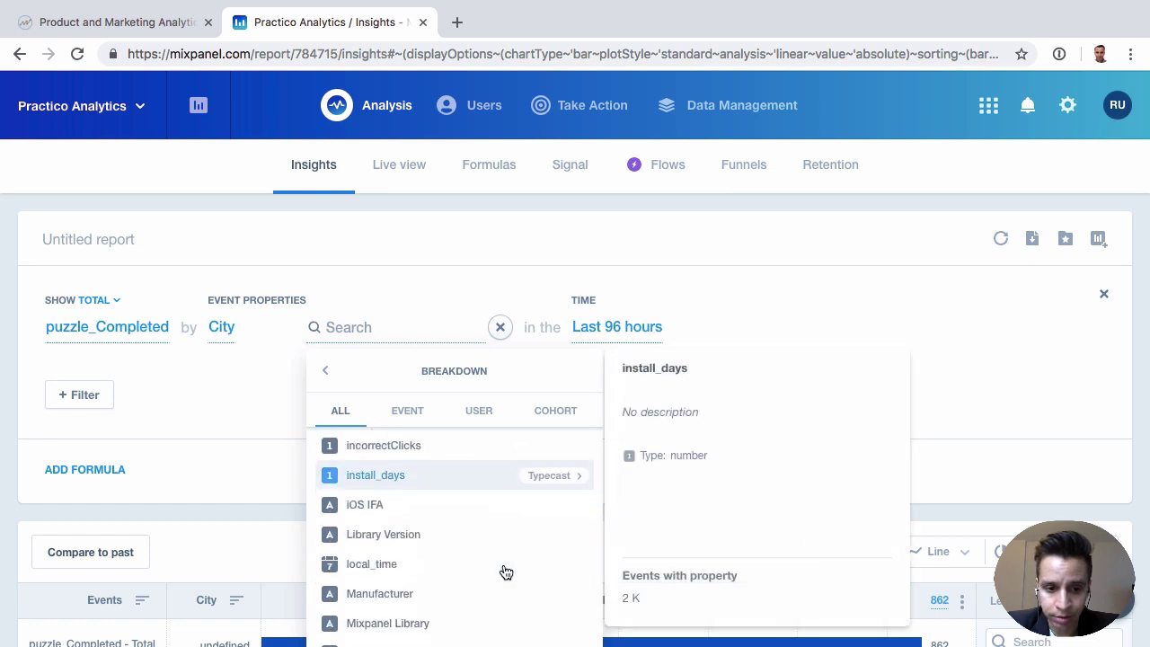
scroll(506, 572, down, 5)
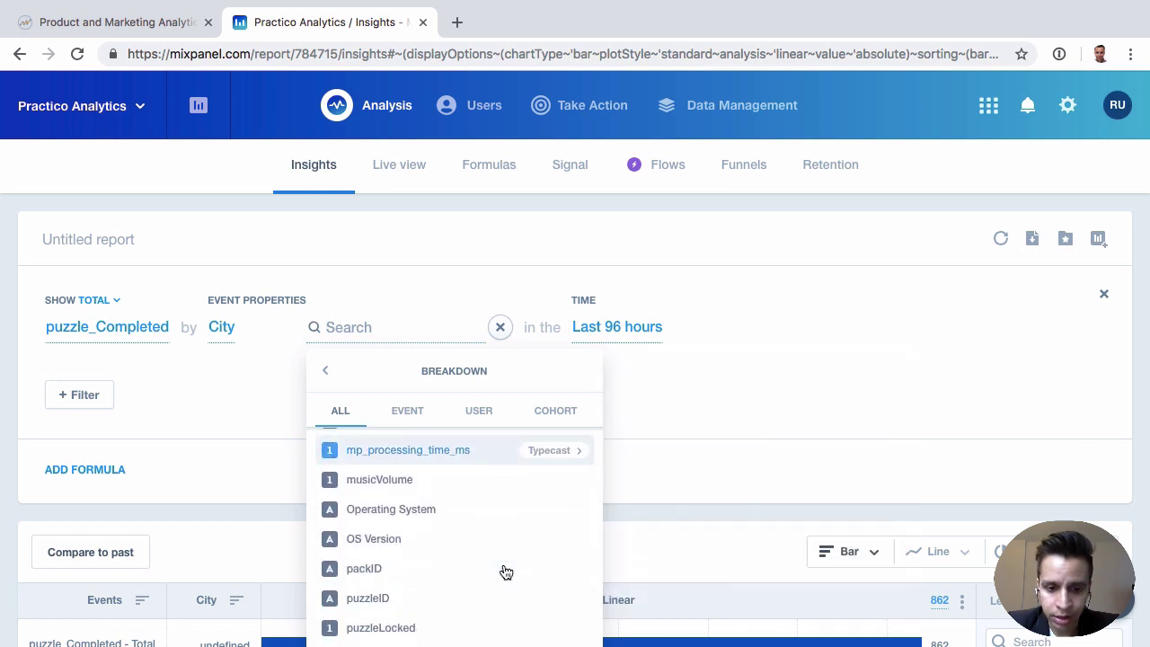
click(430, 508)
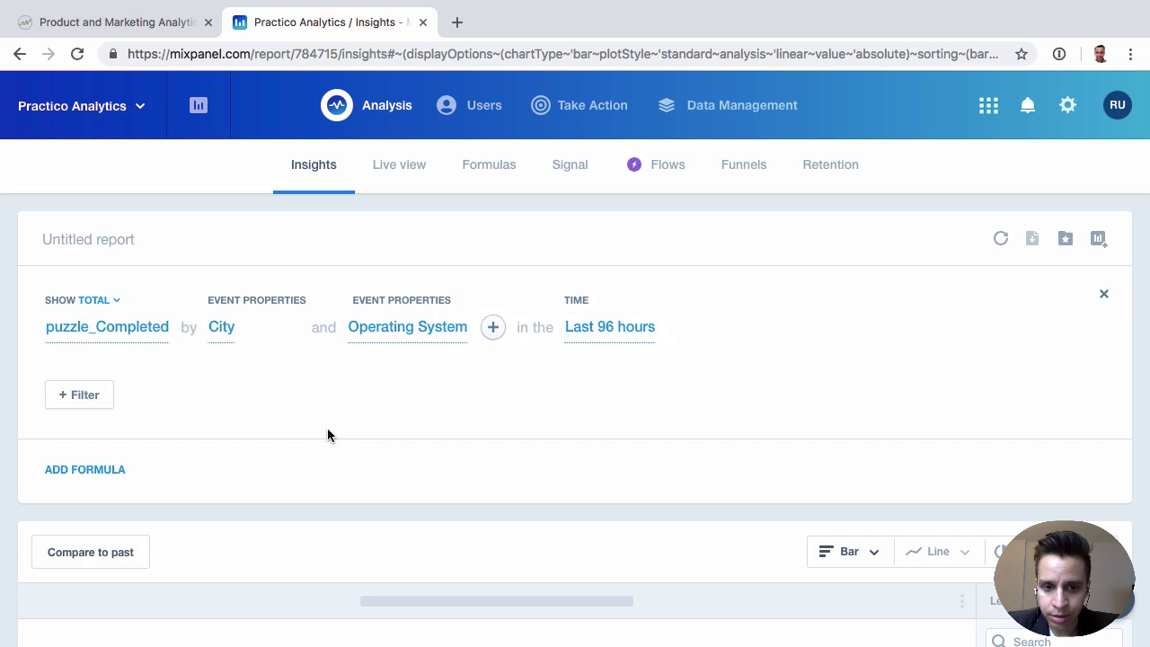
Step: Review each city's iPhone OS and Android split, e.g. undefined 727 and 135
scroll(327, 435, down, 3)
scroll(409, 294, down, 2)
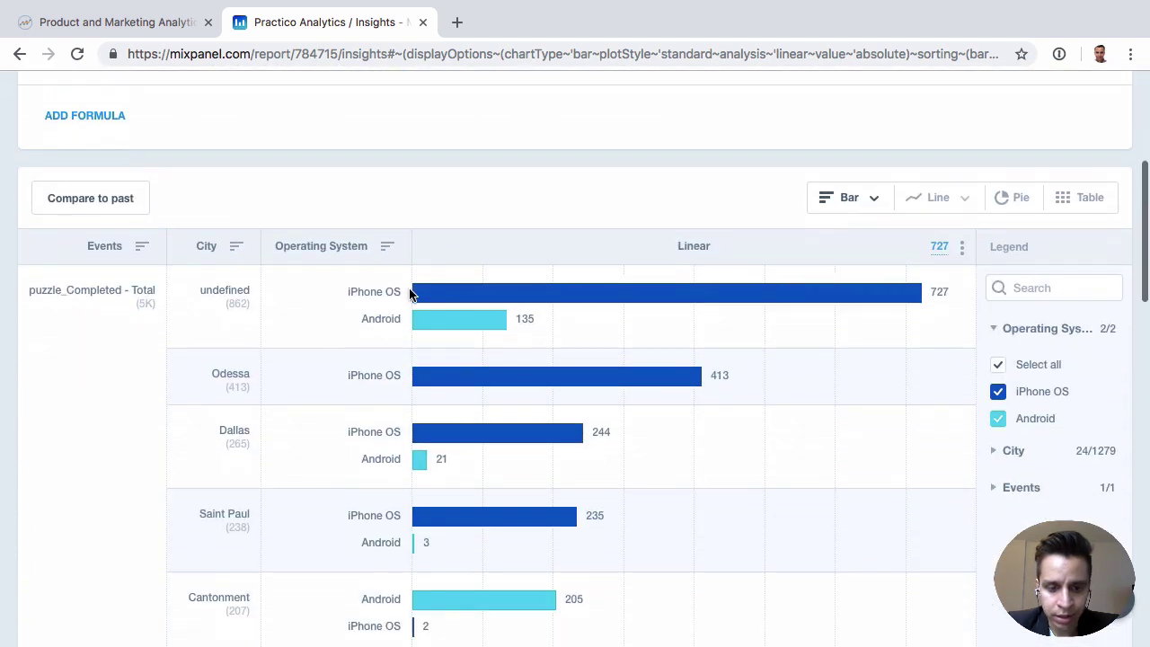
scroll(339, 479, down, 2)
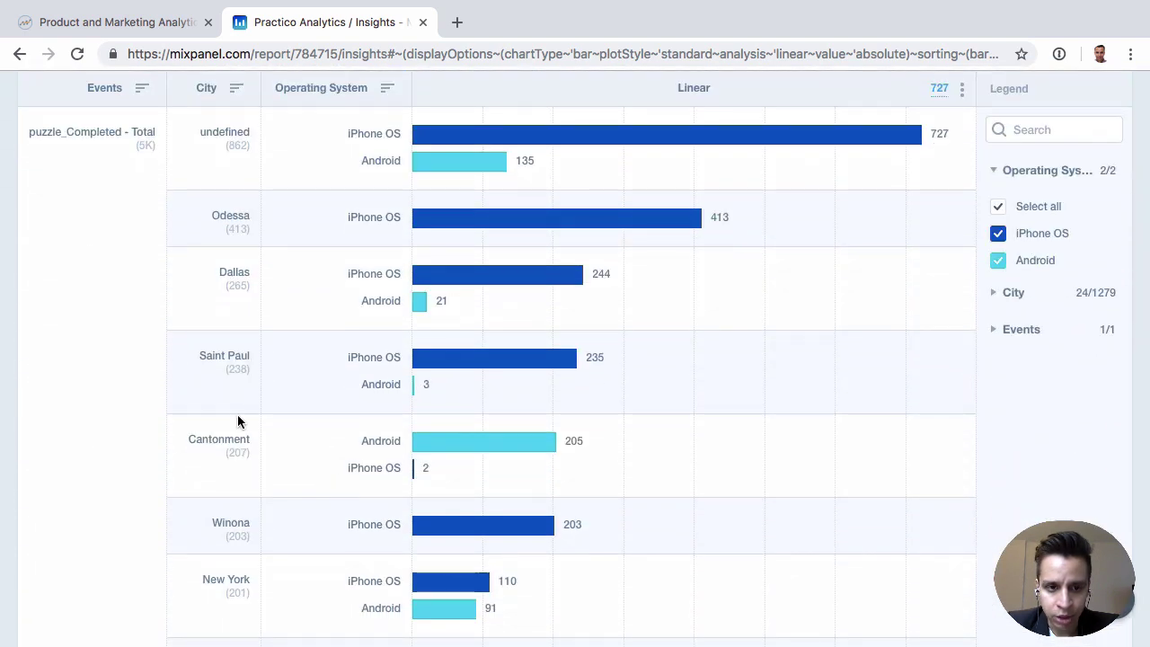
scroll(238, 421, up, 1)
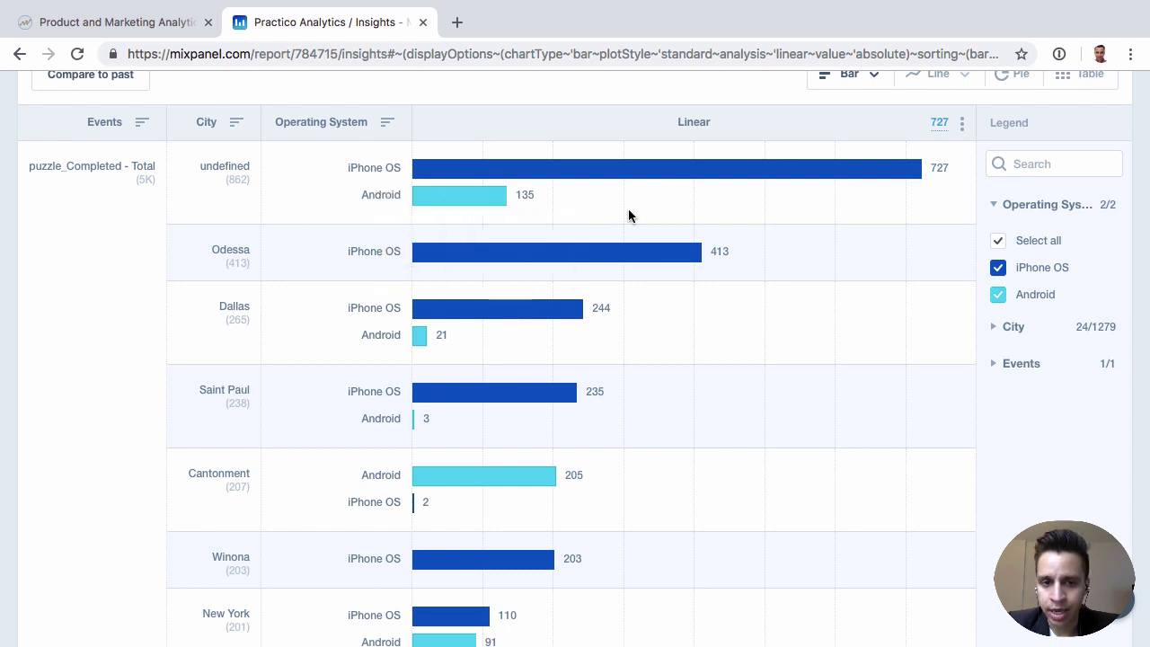
scroll(409, 334, up, 1)
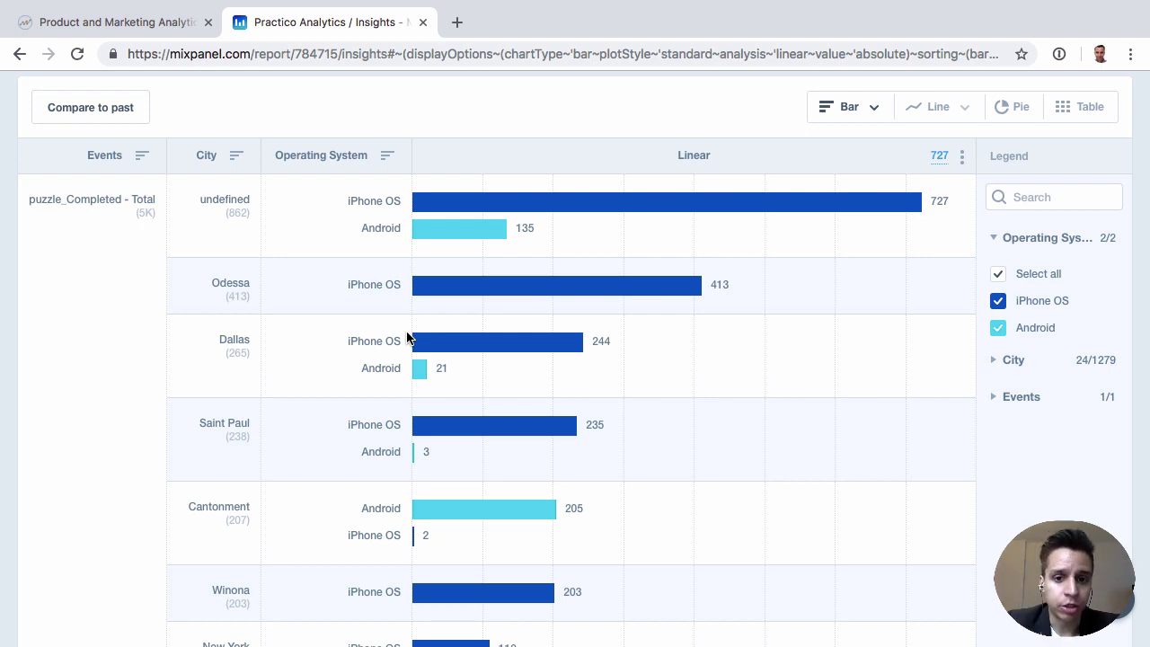
scroll(407, 337, up, 1)
scroll(314, 383, up, 3)
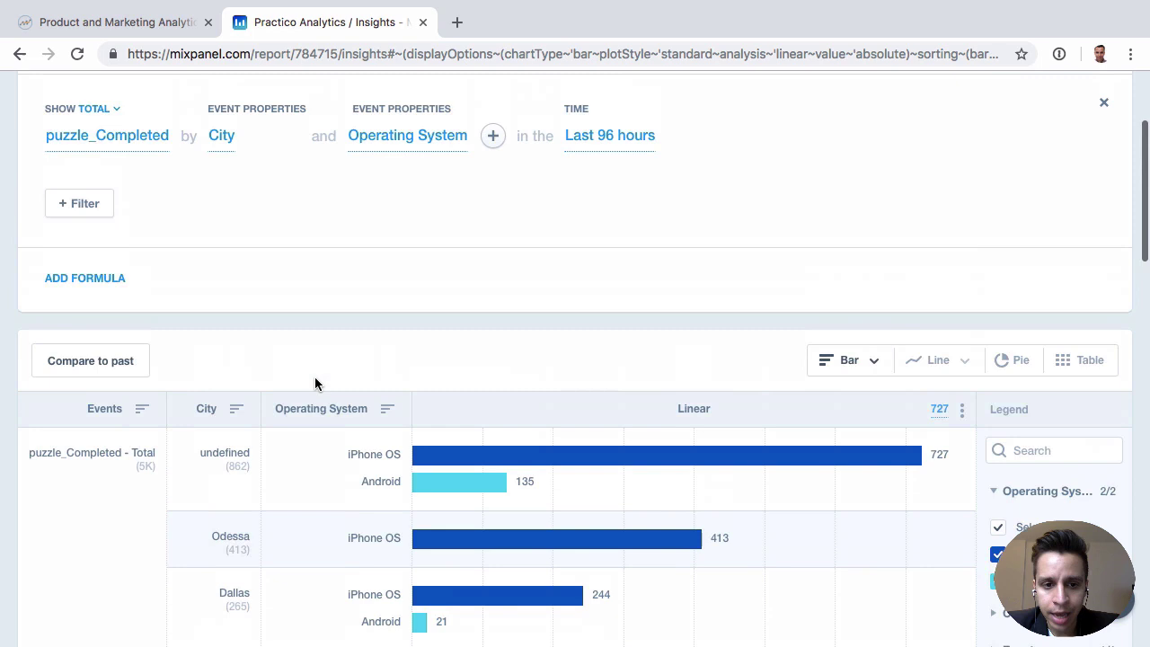
scroll(315, 384, up, 1)
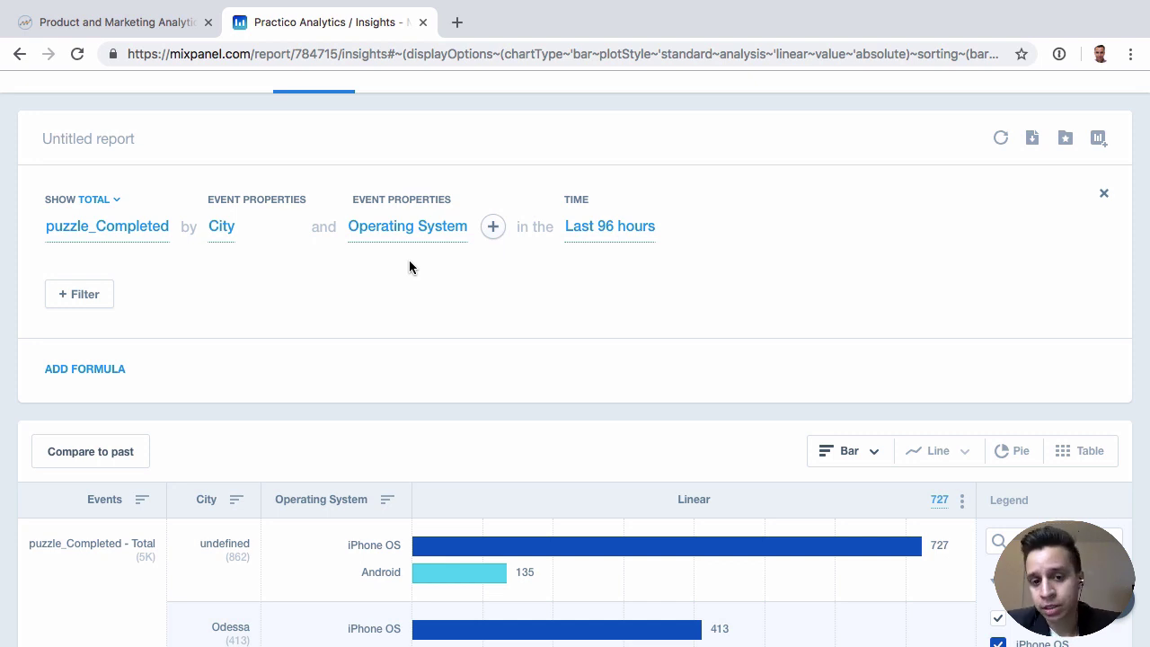
click(493, 228)
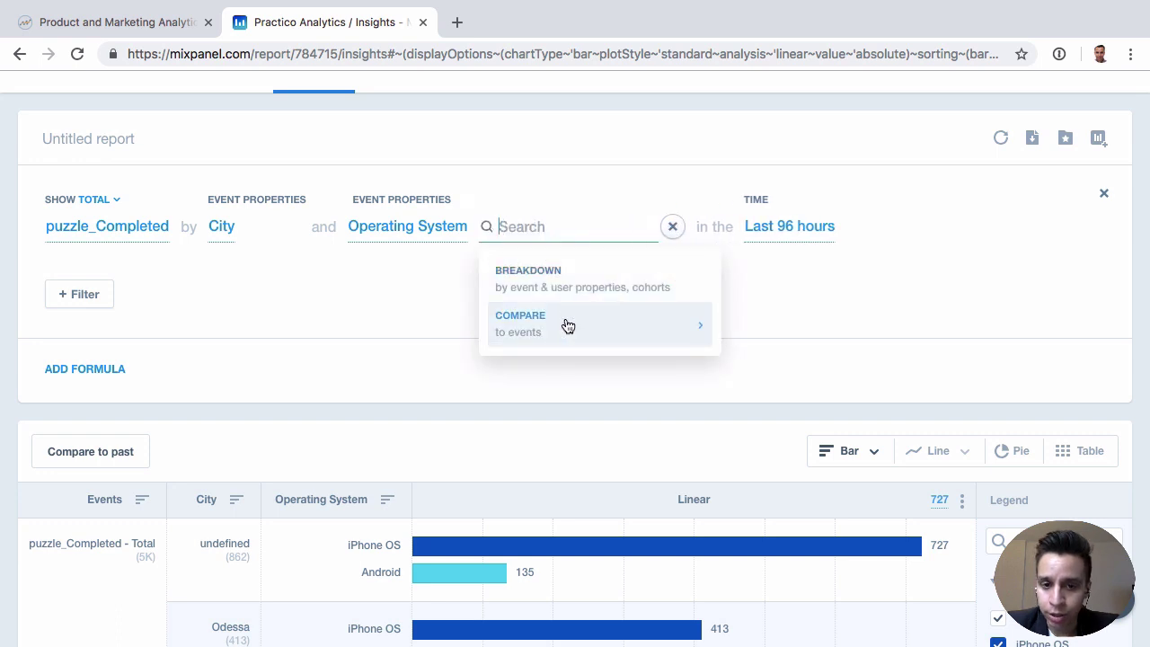
click(570, 324)
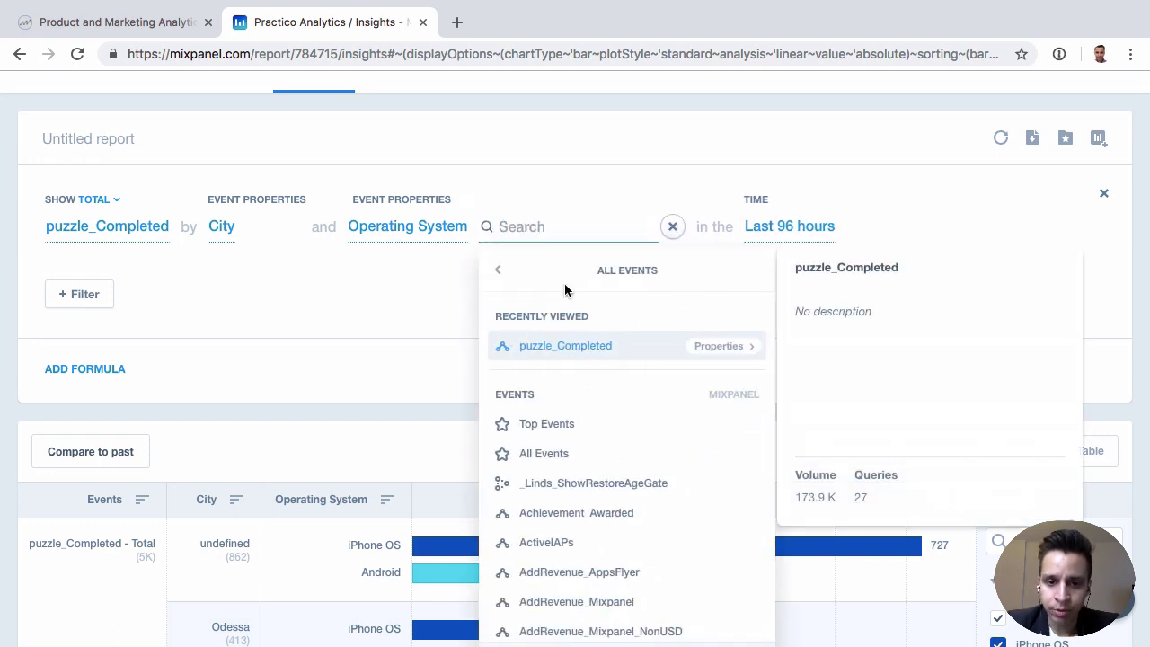
text(load)
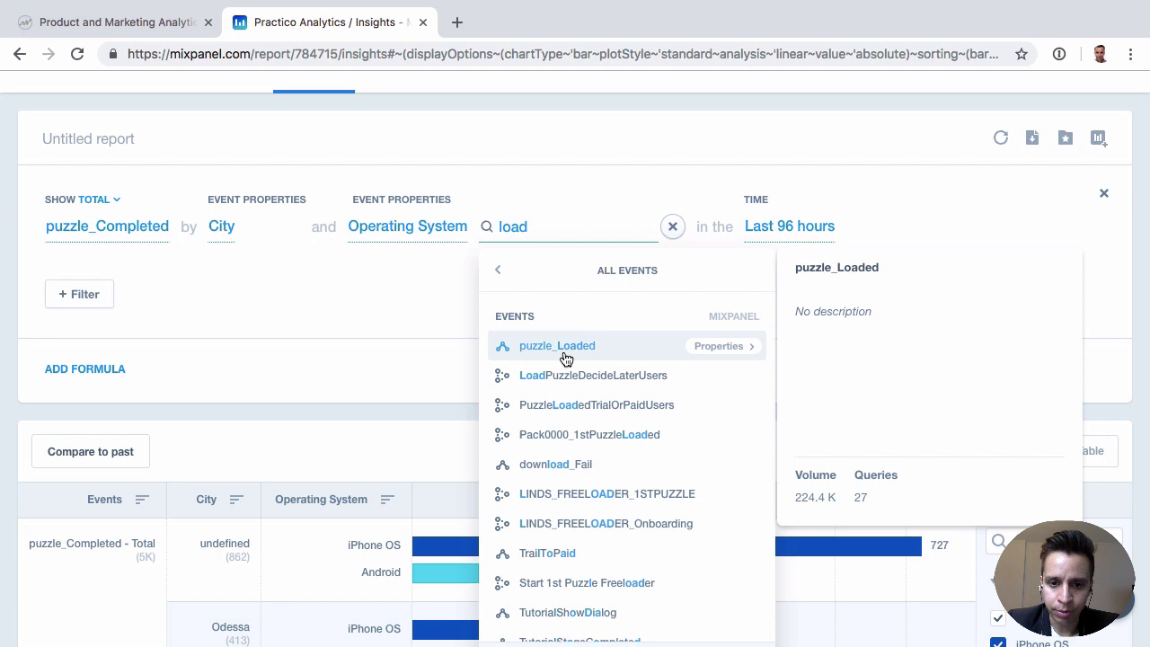
click(566, 349)
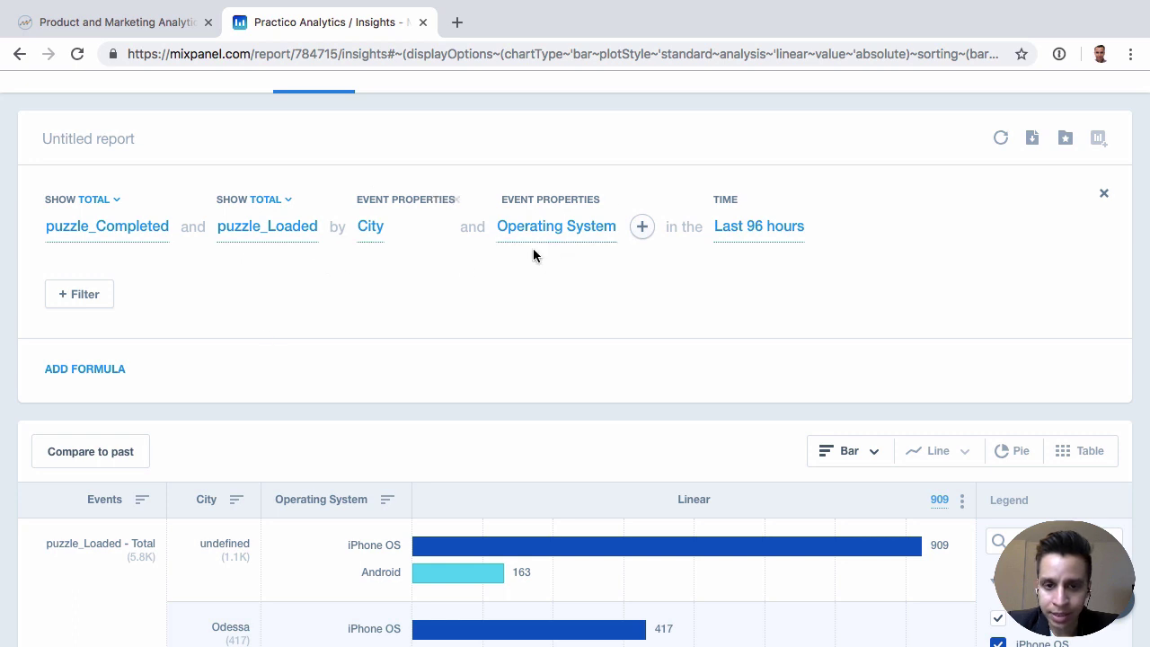
scroll(519, 292, down, 3)
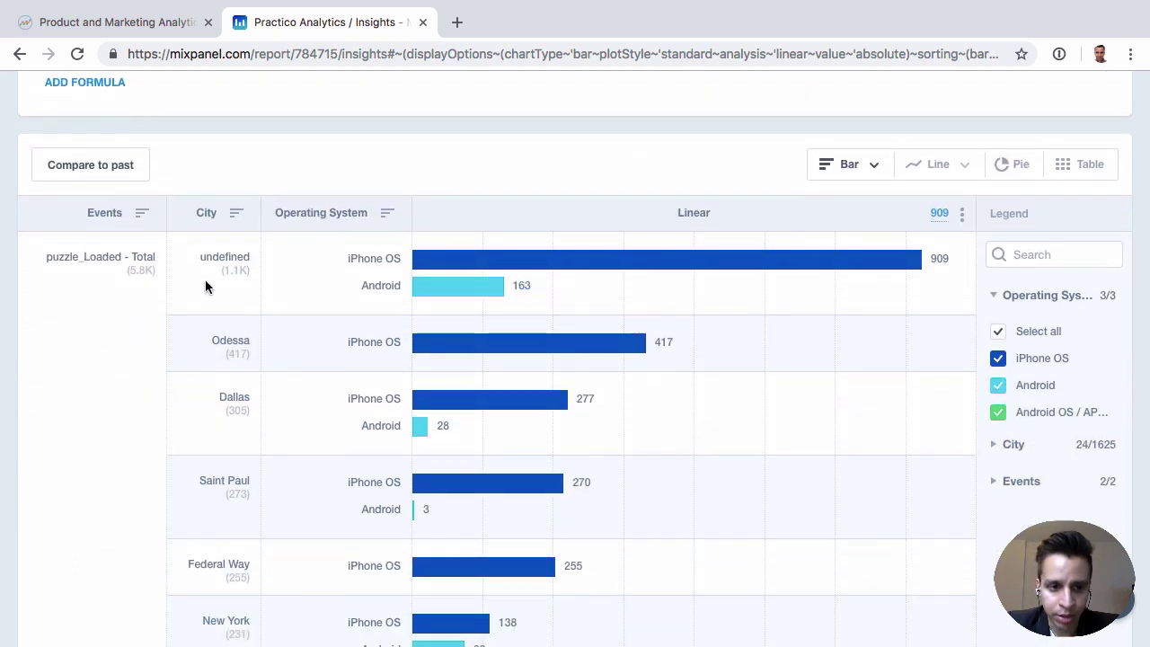
scroll(141, 283, down, 20)
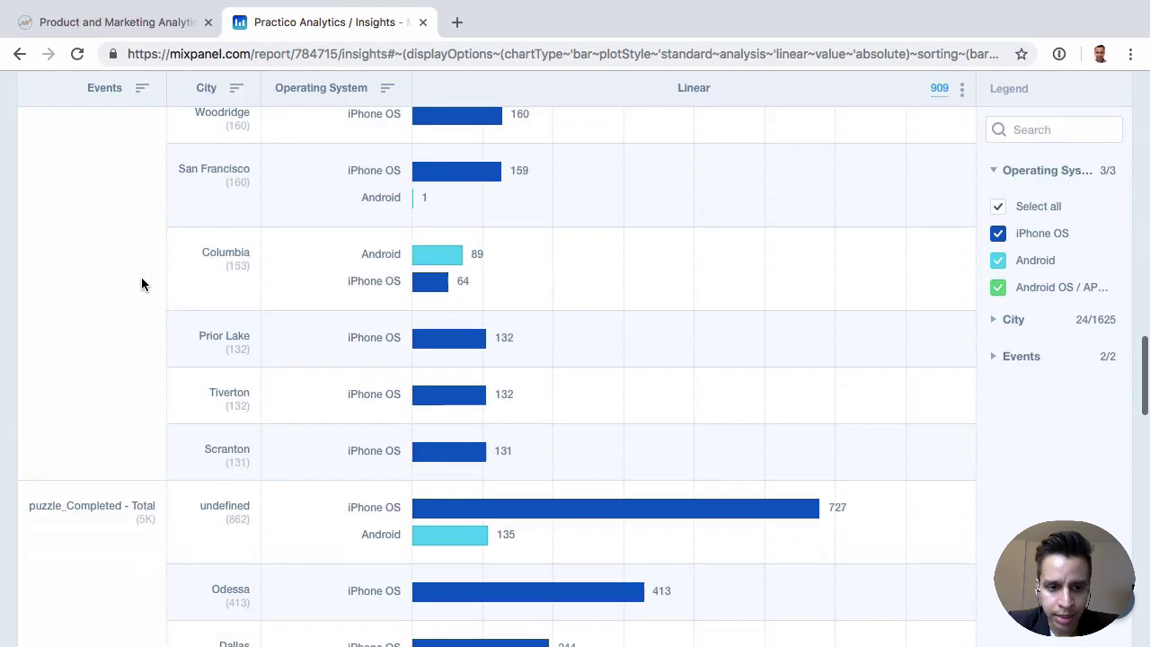
scroll(131, 242, up, 8)
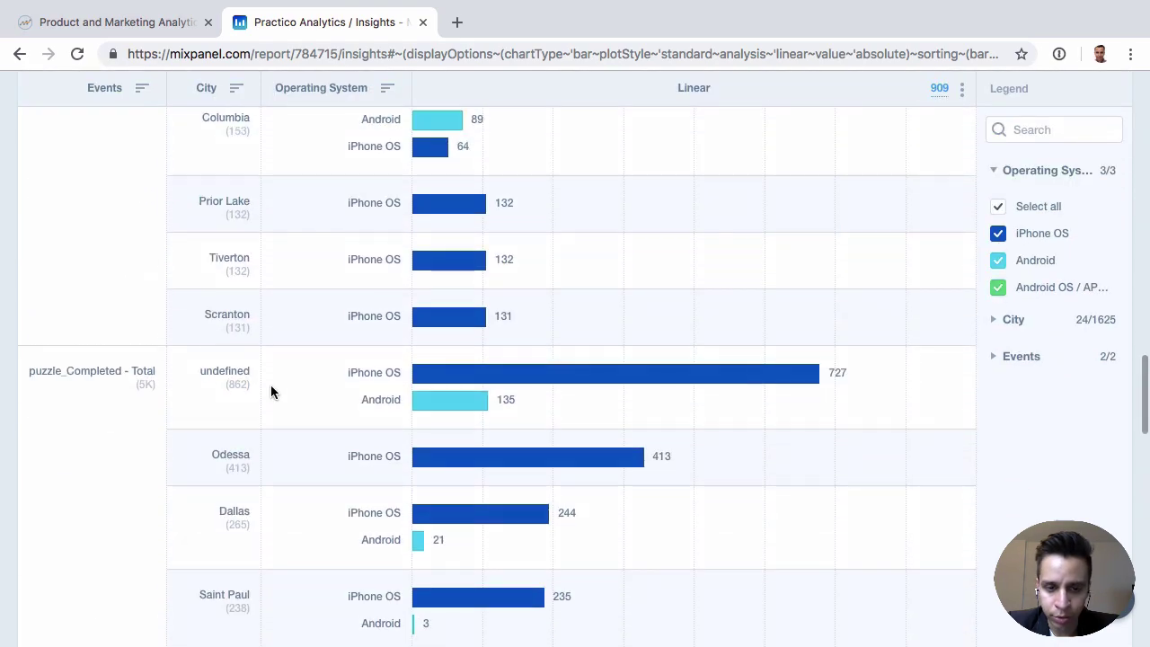
scroll(638, 500, up, 15)
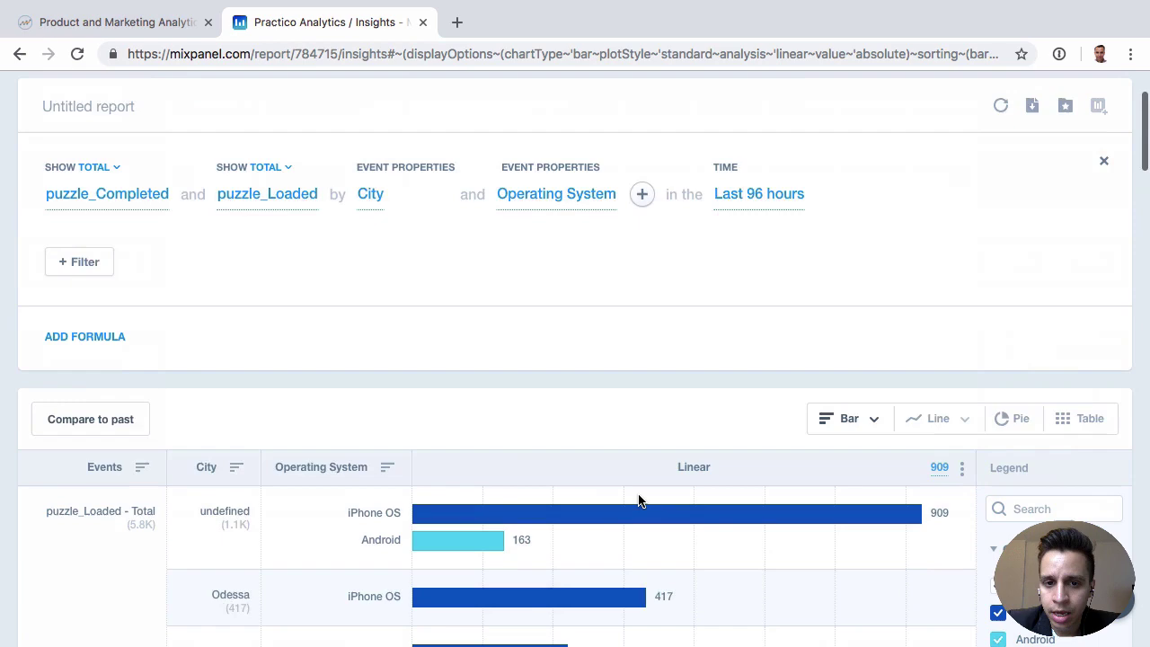
scroll(591, 512, down, 4)
scroll(591, 508, up, 8)
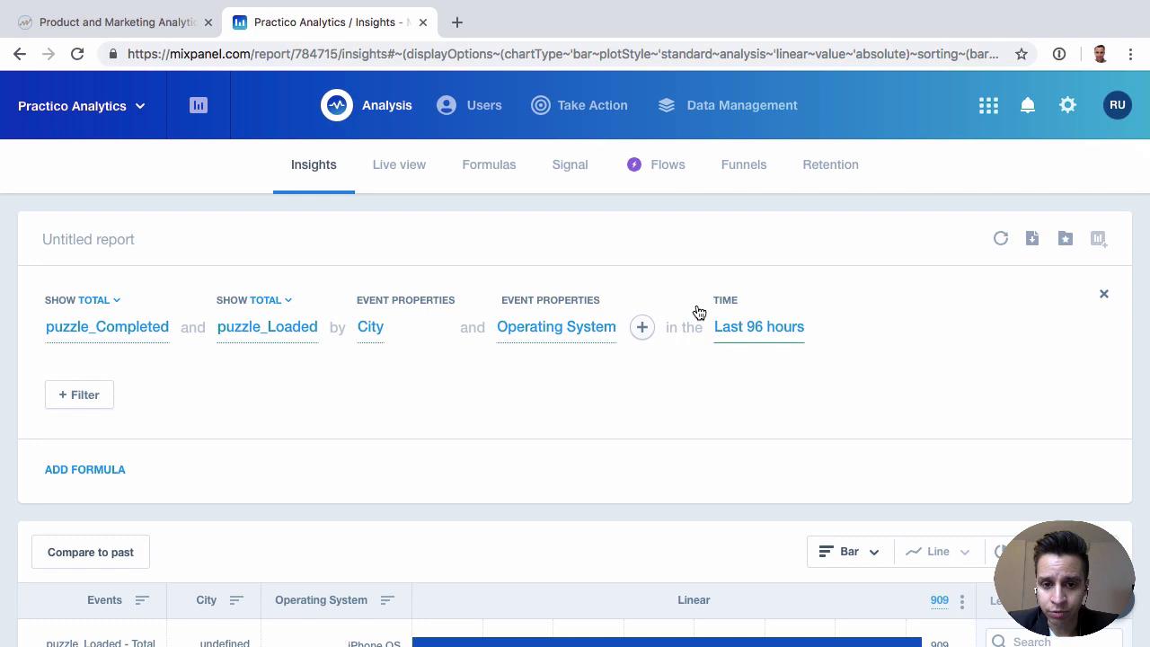
scroll(597, 504, down, 4)
scroll(600, 518, up, 4)
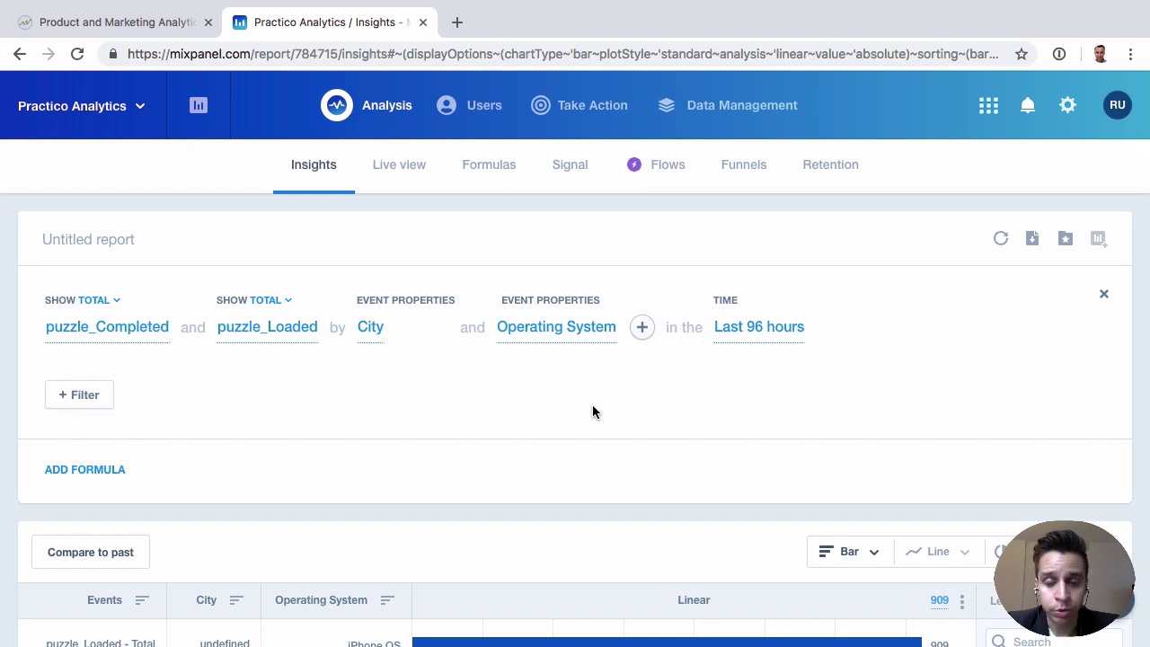
Step: Open the report's time range choices and close them unchanged
click(763, 331)
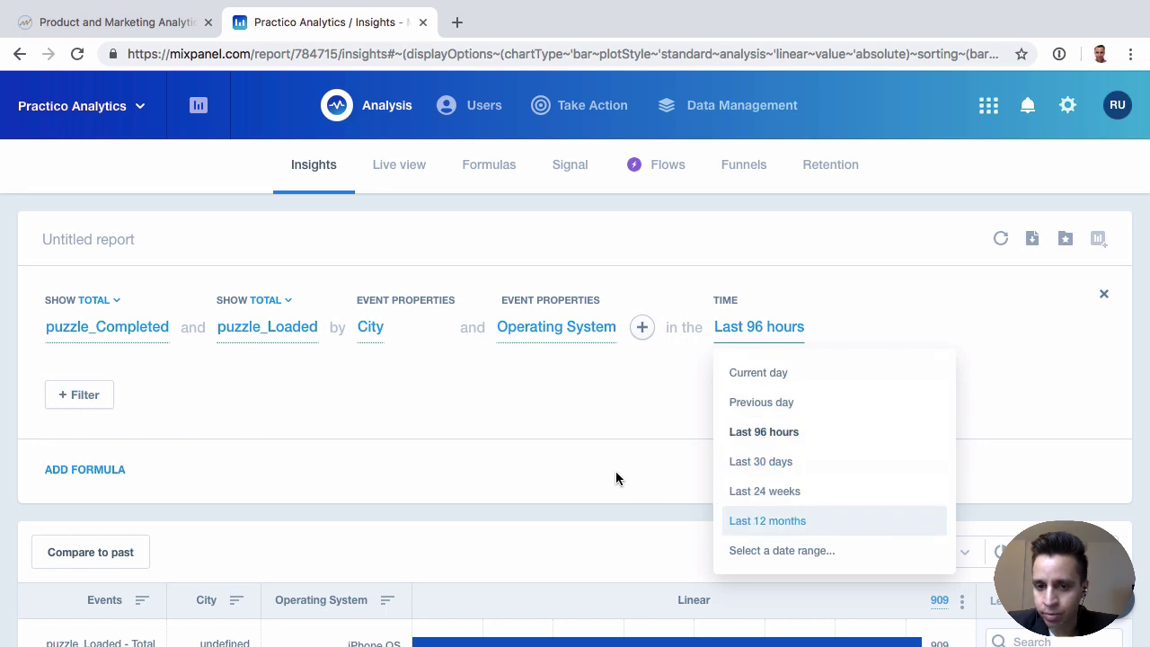
click(294, 387)
scroll(180, 382, down, 1)
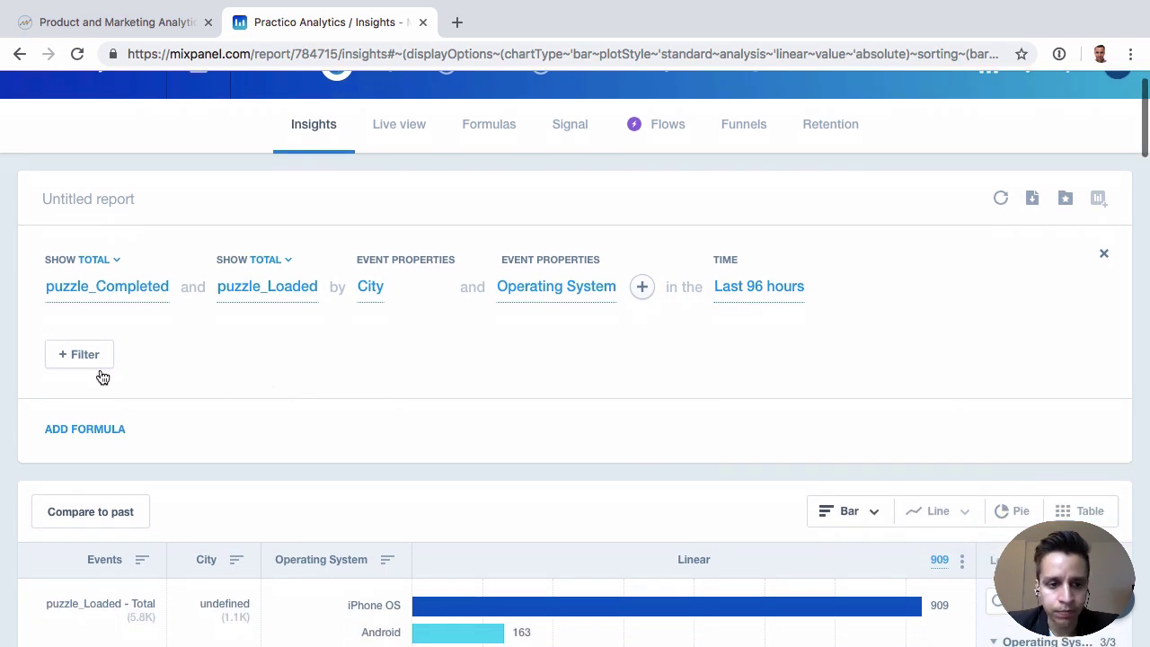
Step: Add a Country equals Canada filter, searching 'count' and 'Cana' to find them
click(91, 362)
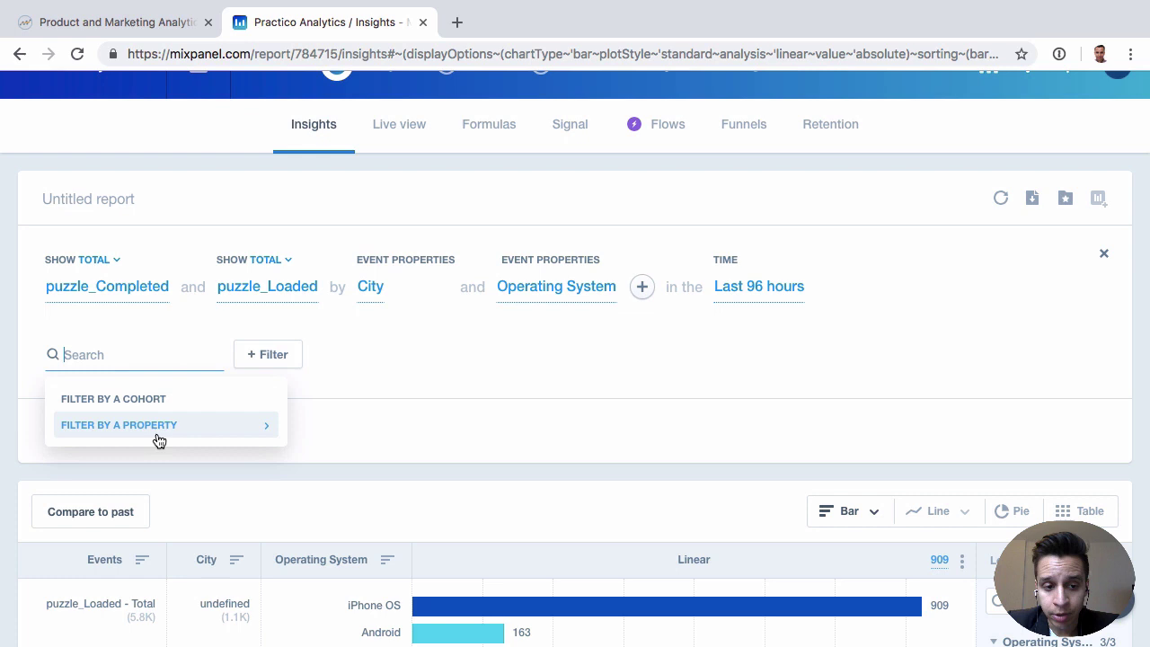
click(190, 432)
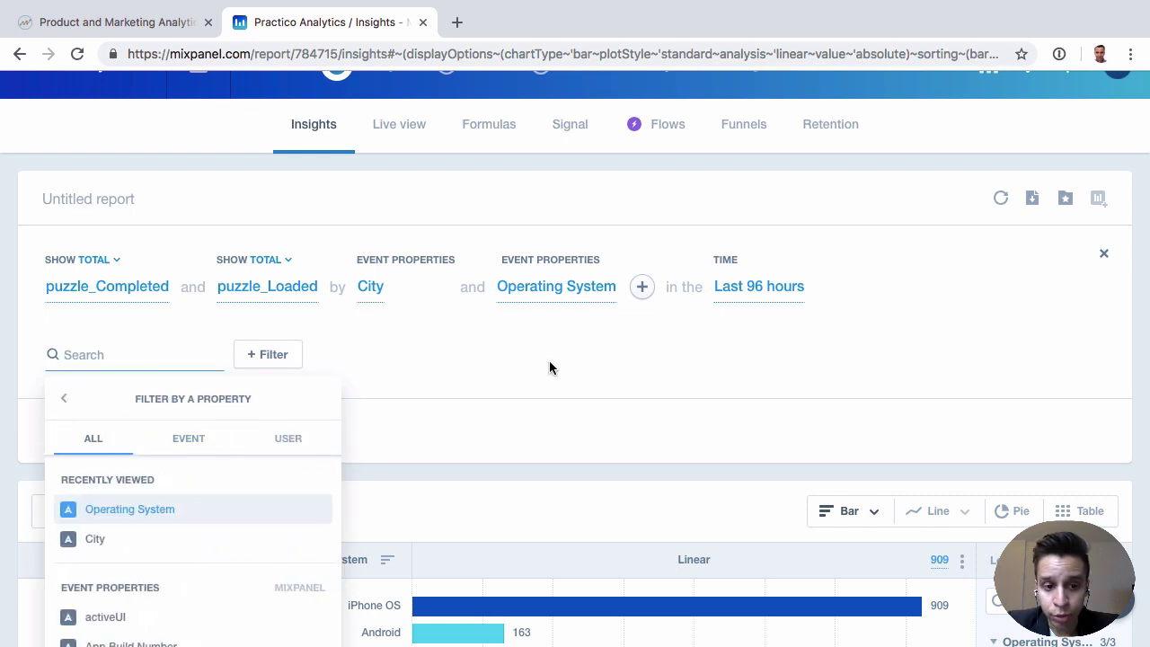
scroll(547, 364, down, 3)
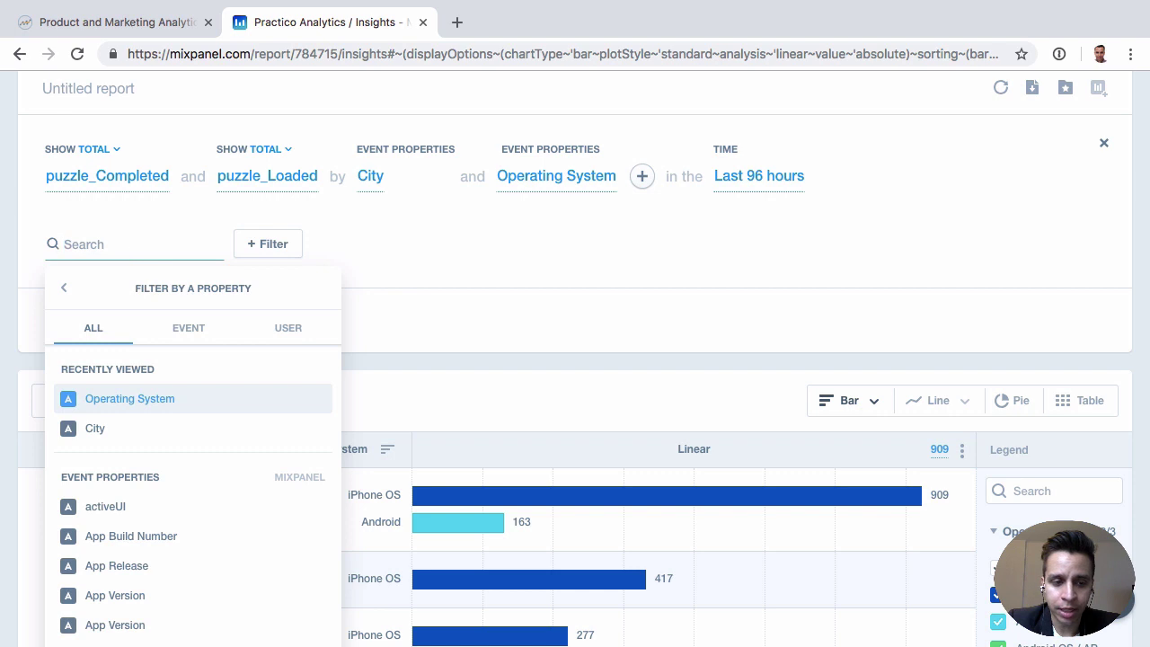
text(count)
click(159, 401)
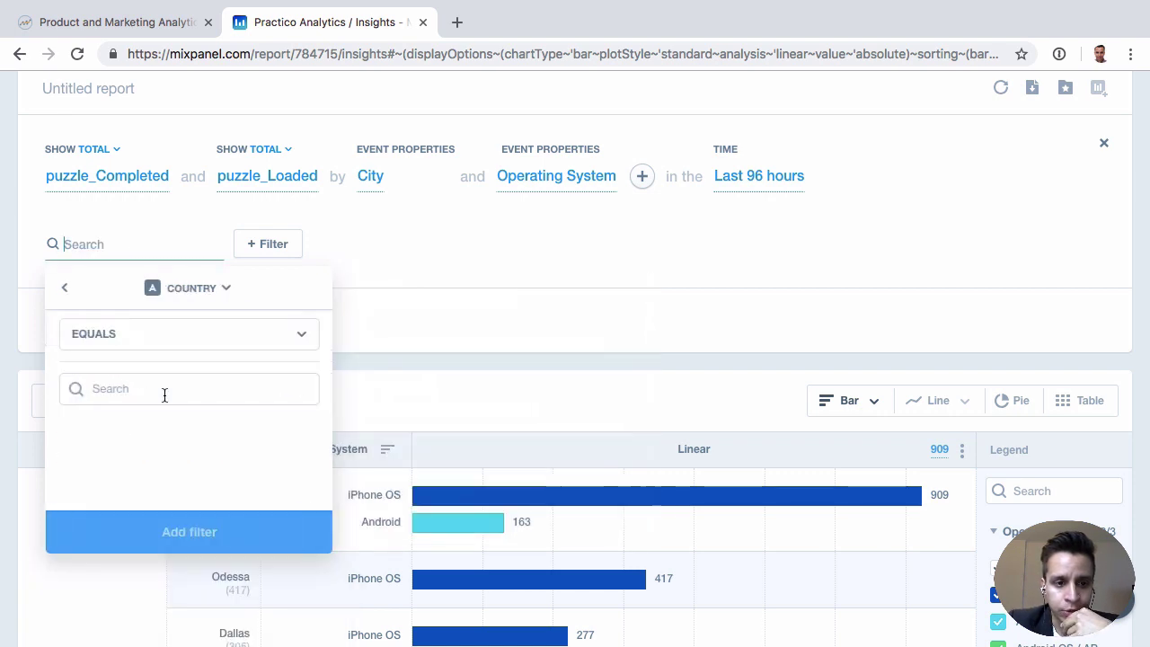
click(192, 390)
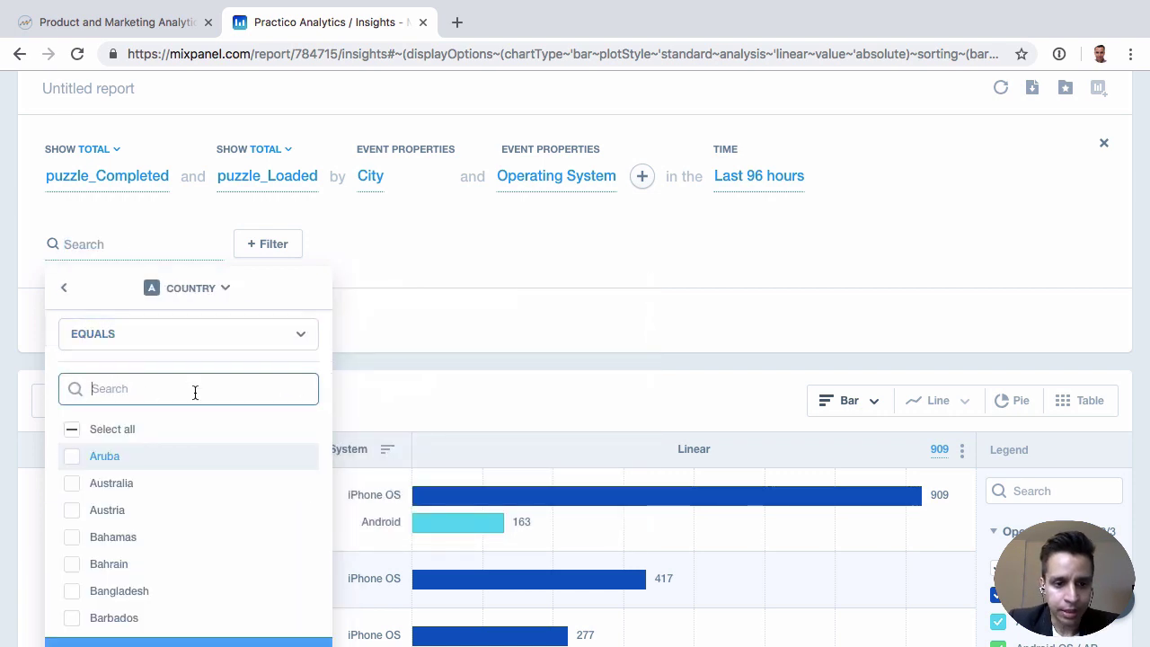
text(Cana)
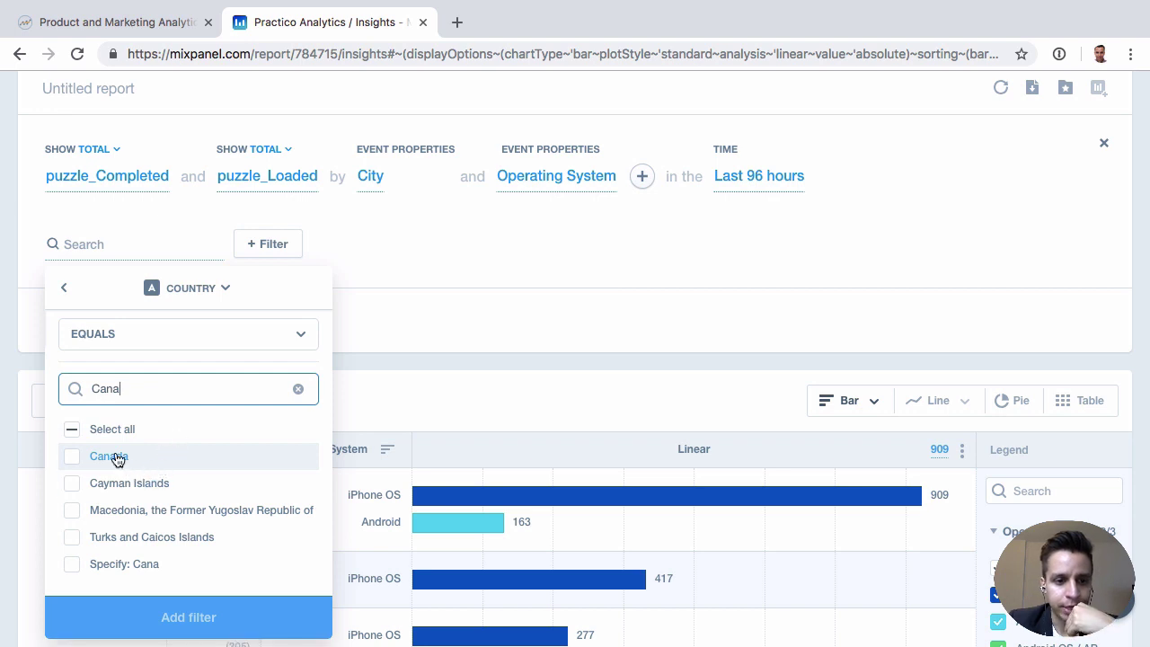
click(117, 458)
click(210, 619)
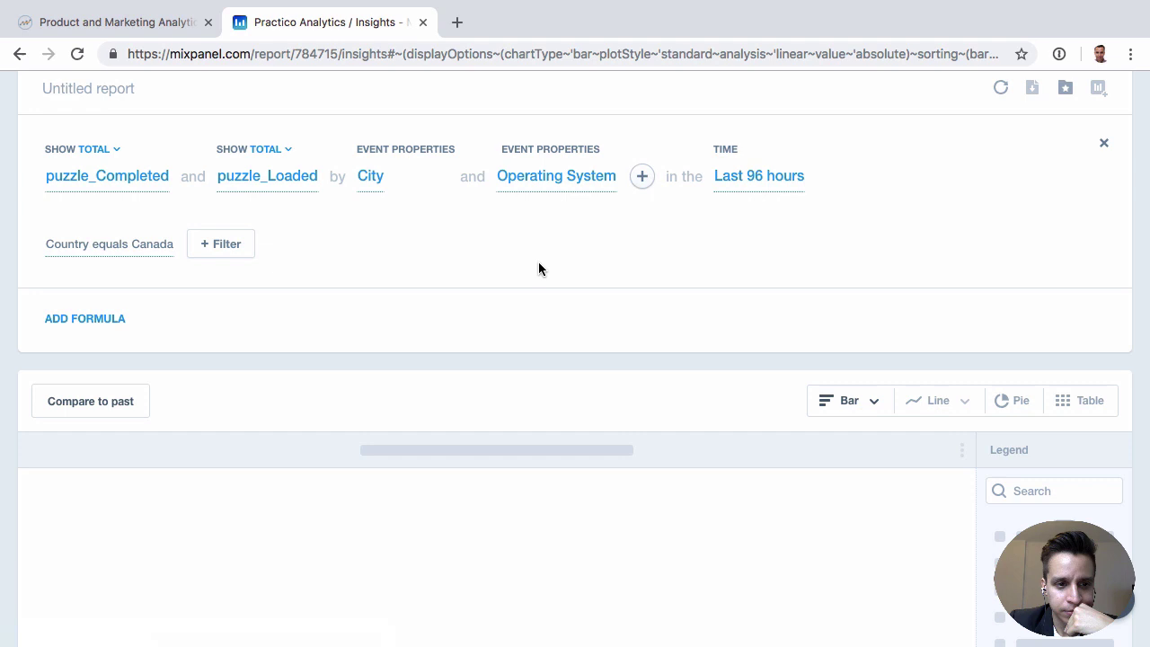
scroll(538, 261, down, 1)
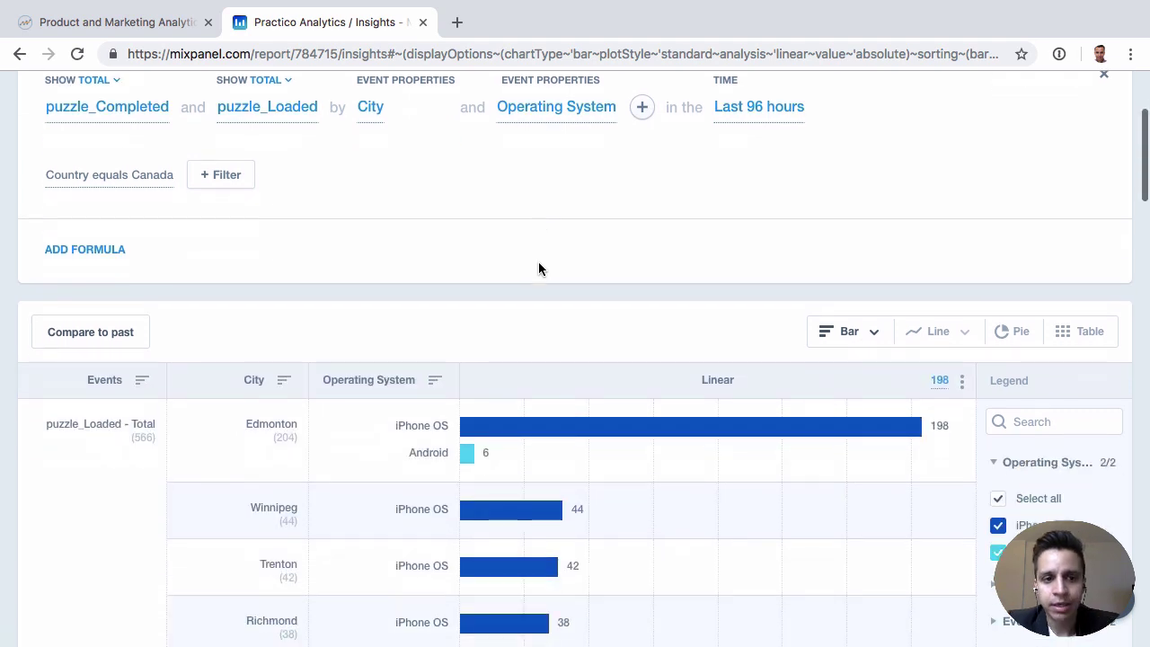
scroll(539, 261, up, 2)
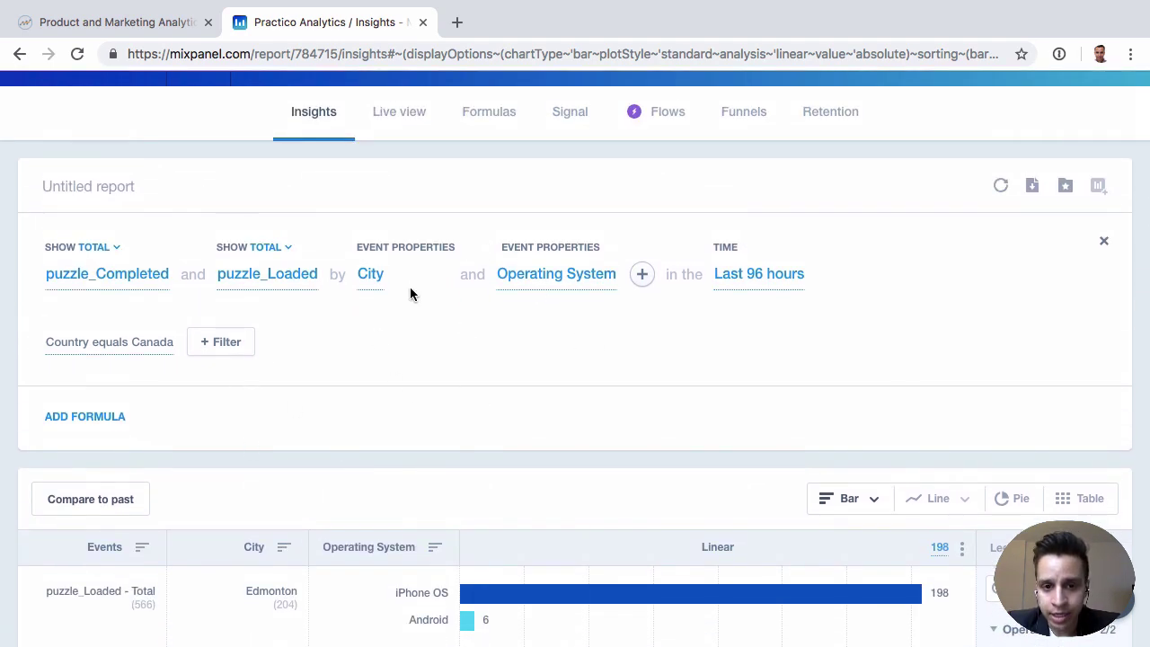
scroll(395, 368, down, 1)
scroll(384, 458, down, 2)
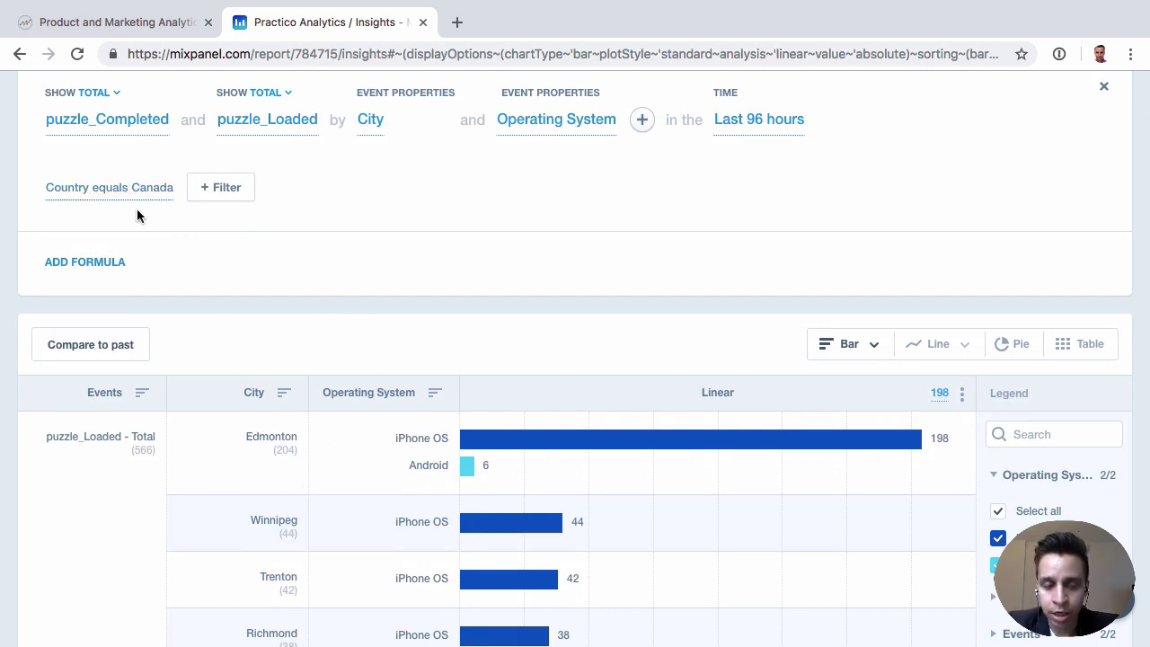
scroll(328, 438, down, 3)
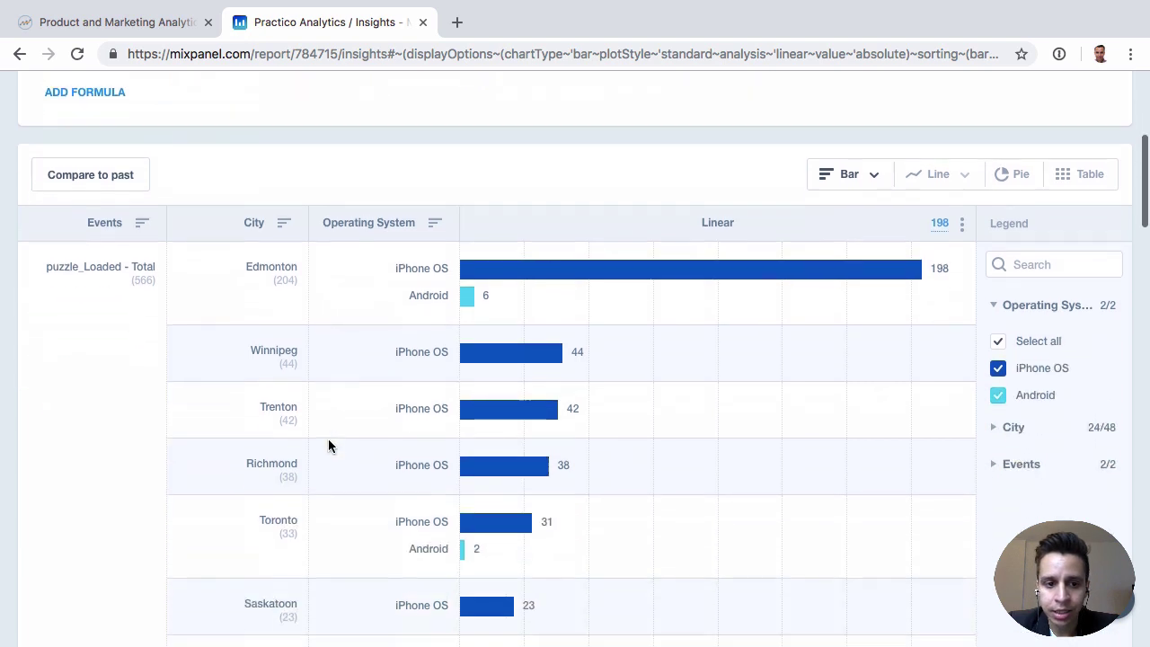
scroll(267, 226, down, 2)
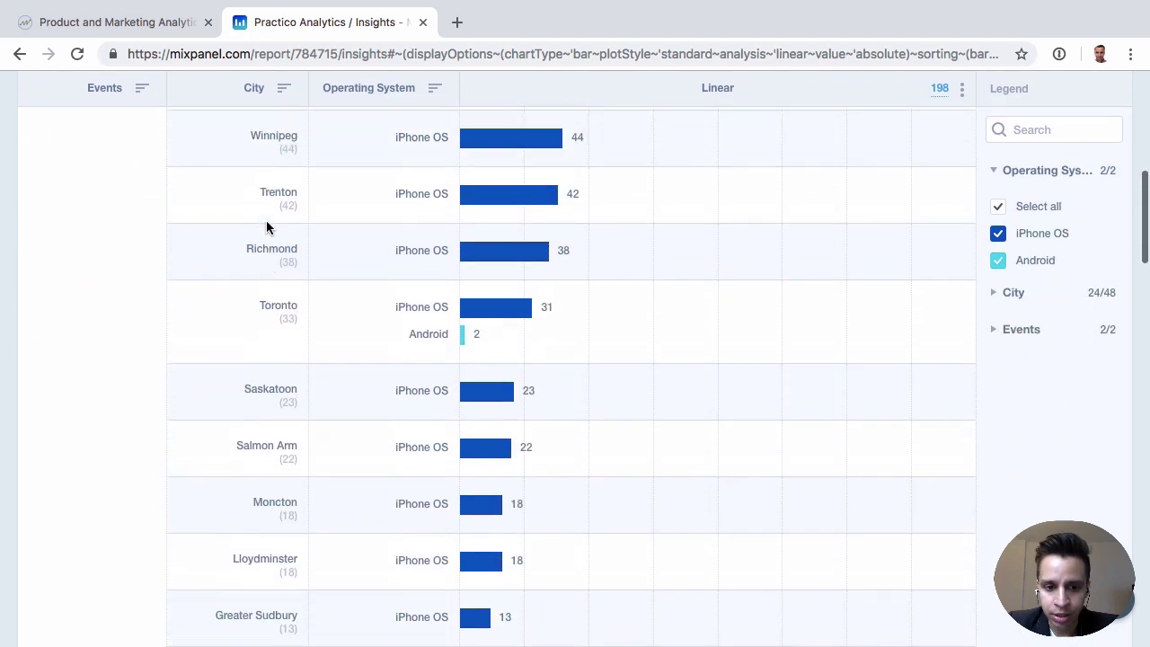
scroll(270, 234, up, 3)
scroll(289, 319, down, 15)
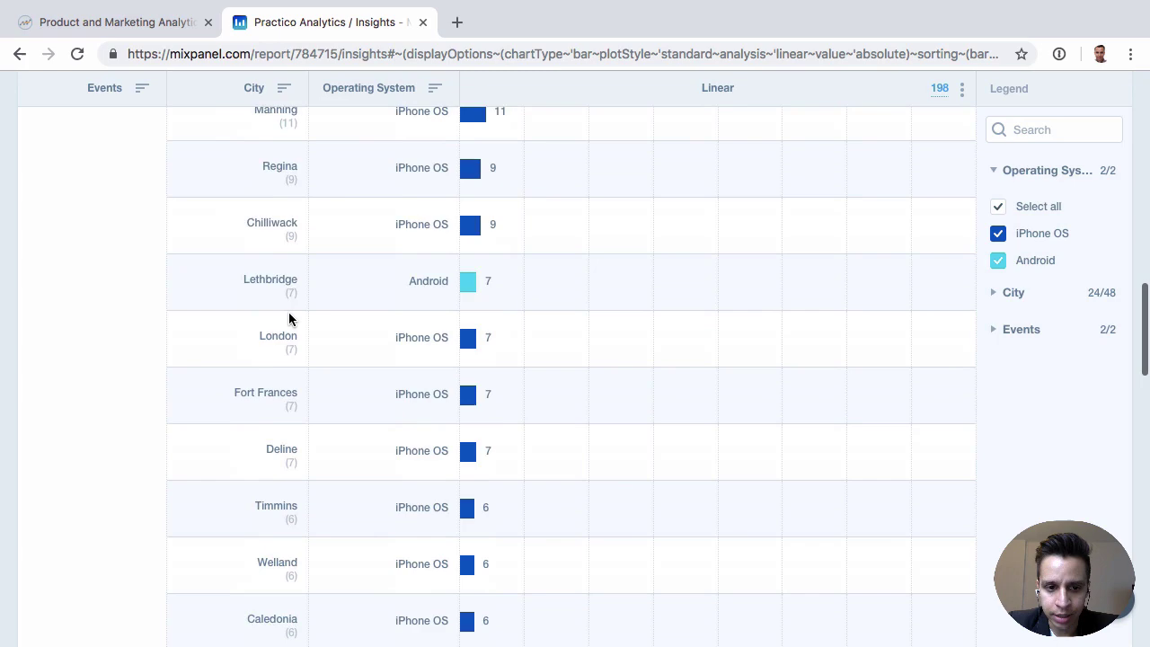
scroll(290, 314, up, 9)
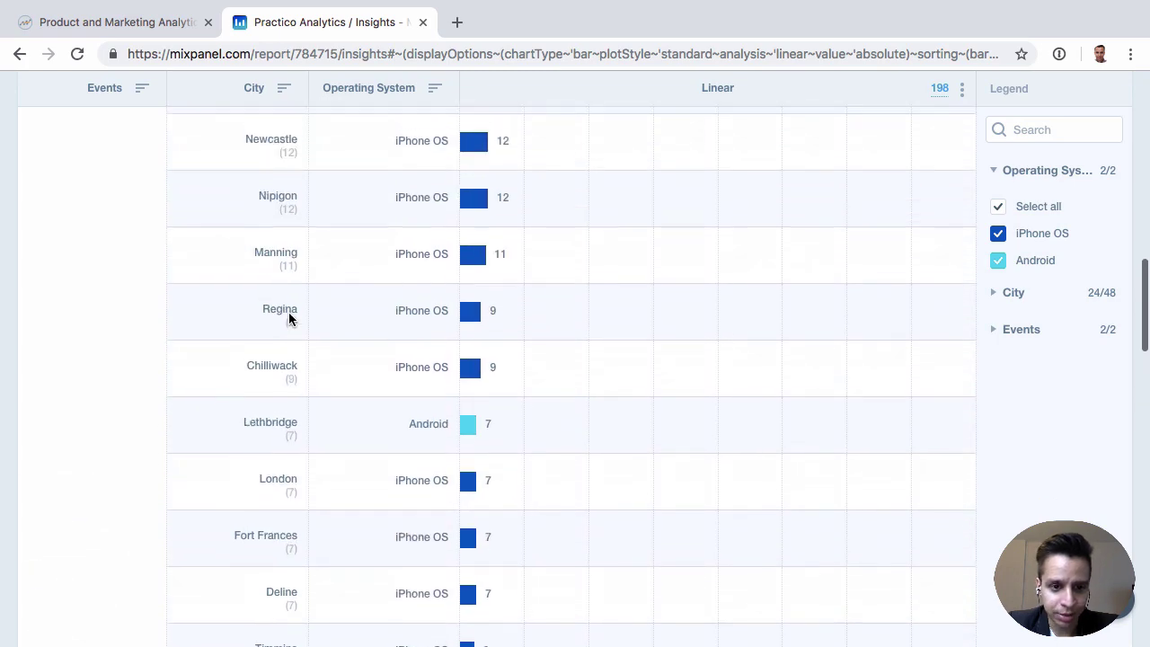
scroll(288, 314, up, 9)
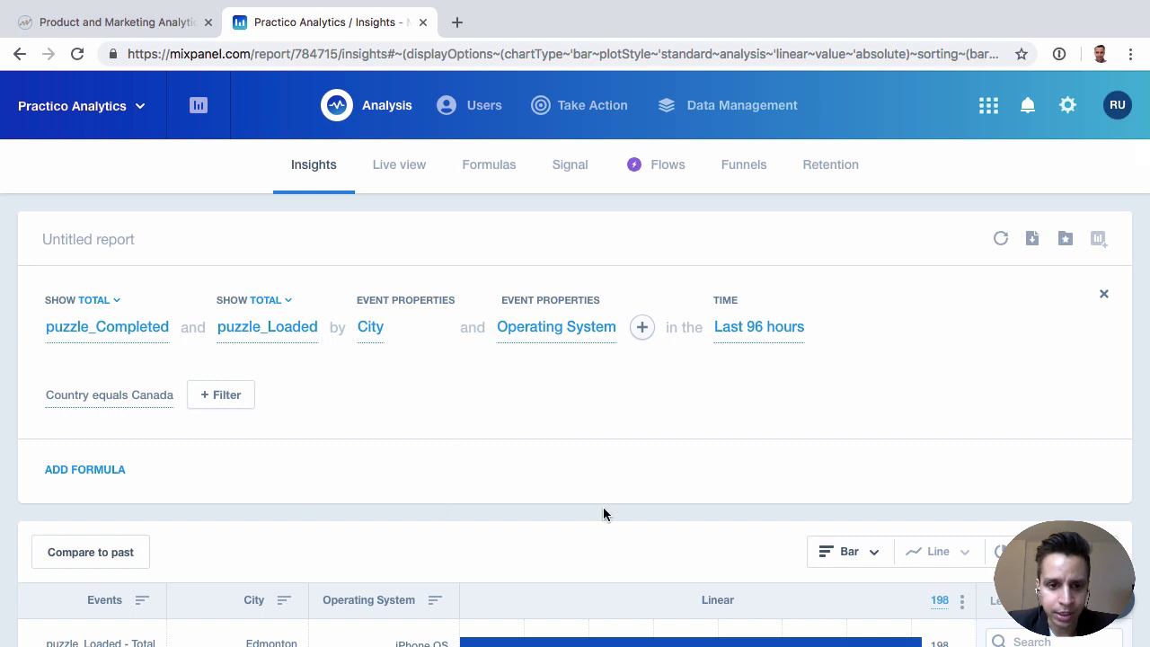
click(222, 403)
click(582, 441)
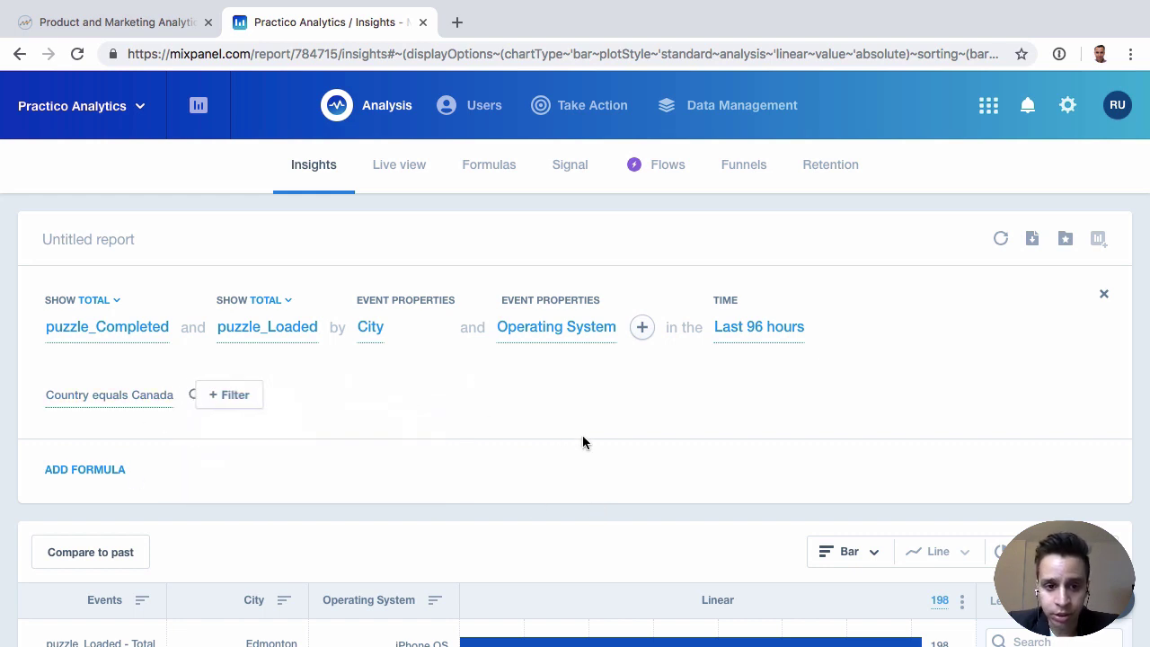
click(261, 327)
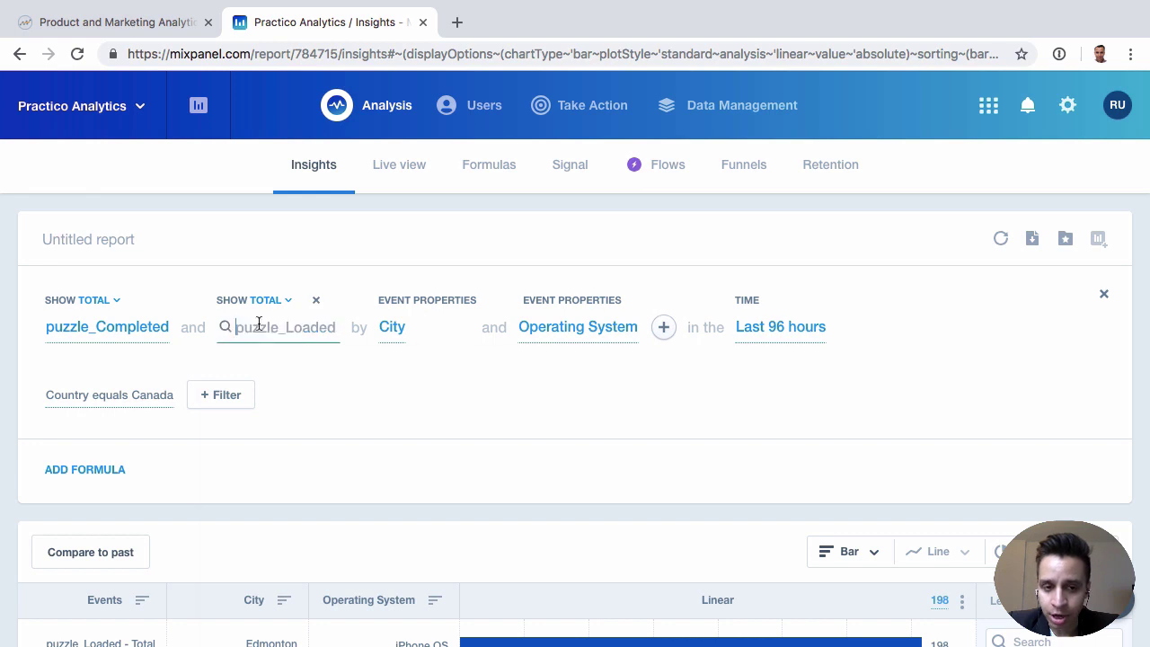
click(602, 369)
click(216, 399)
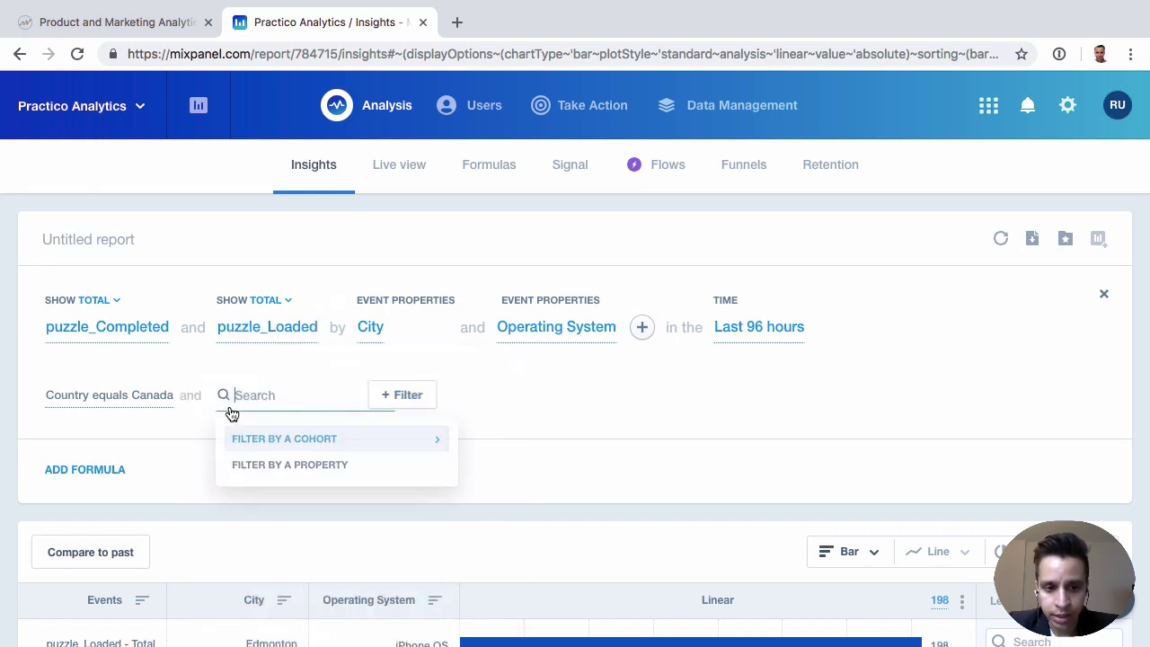
click(588, 429)
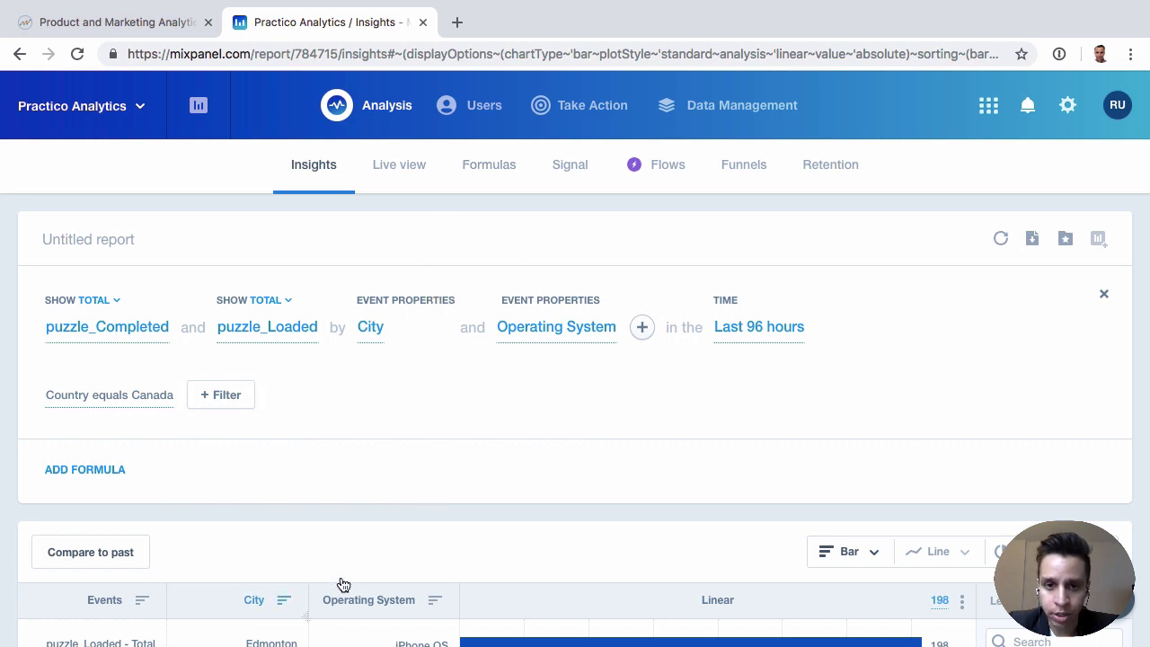
scroll(252, 554, down, 2)
scroll(343, 445, down, 1)
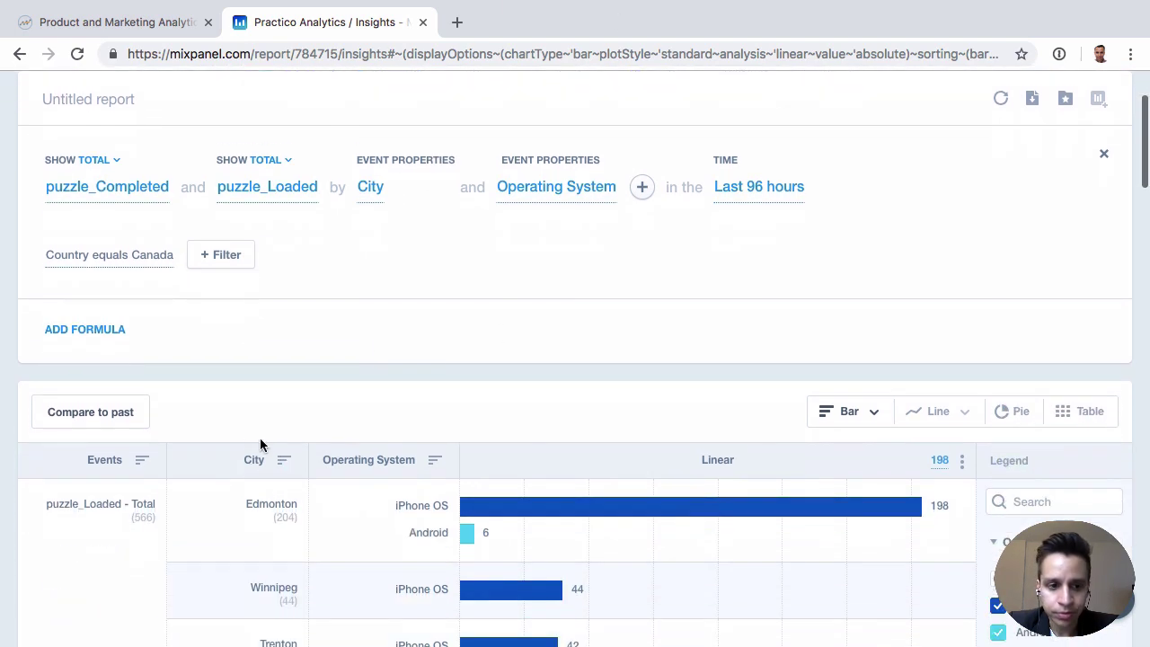
Step: Compare the chart against the previous week
click(97, 422)
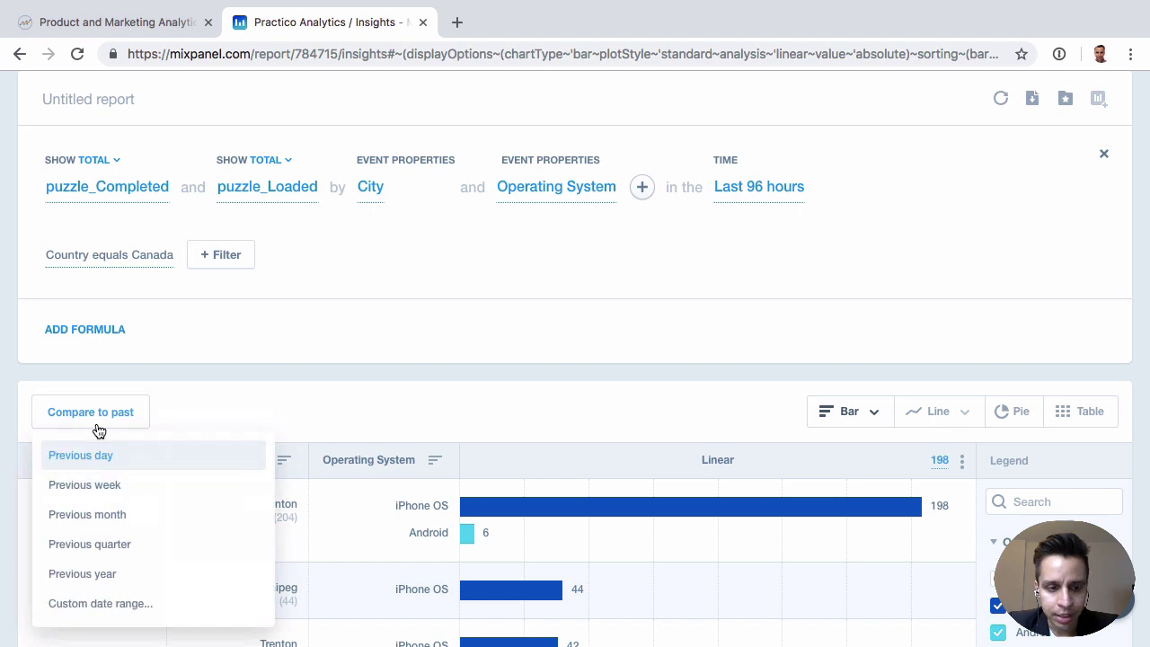
scroll(270, 395, down, 1)
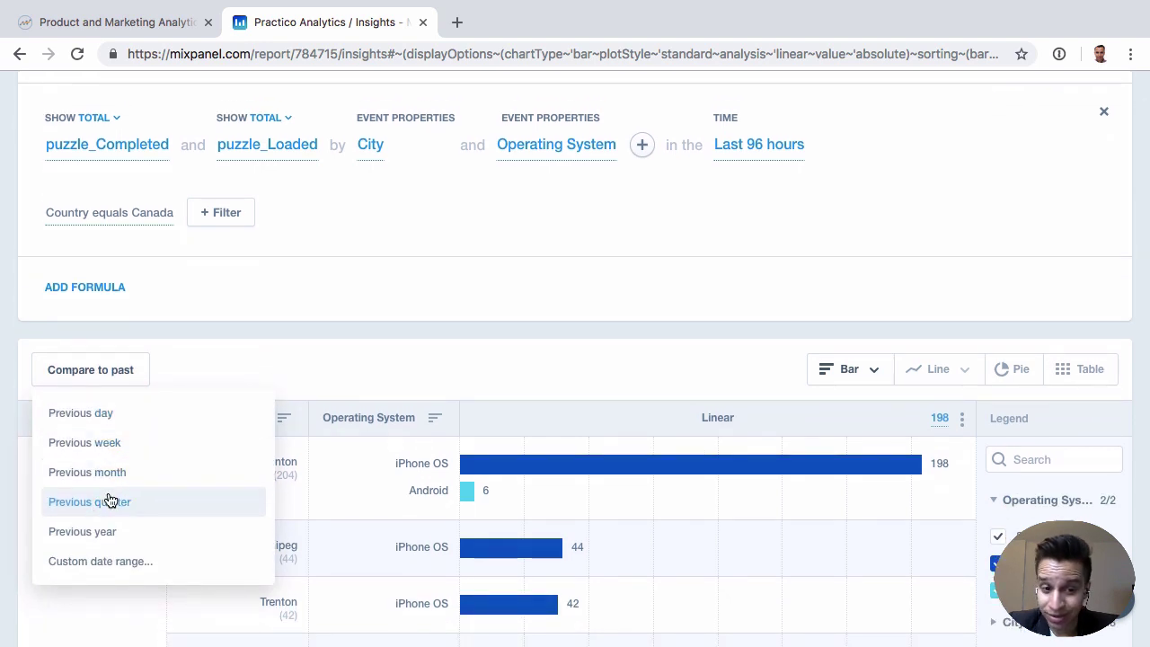
click(153, 442)
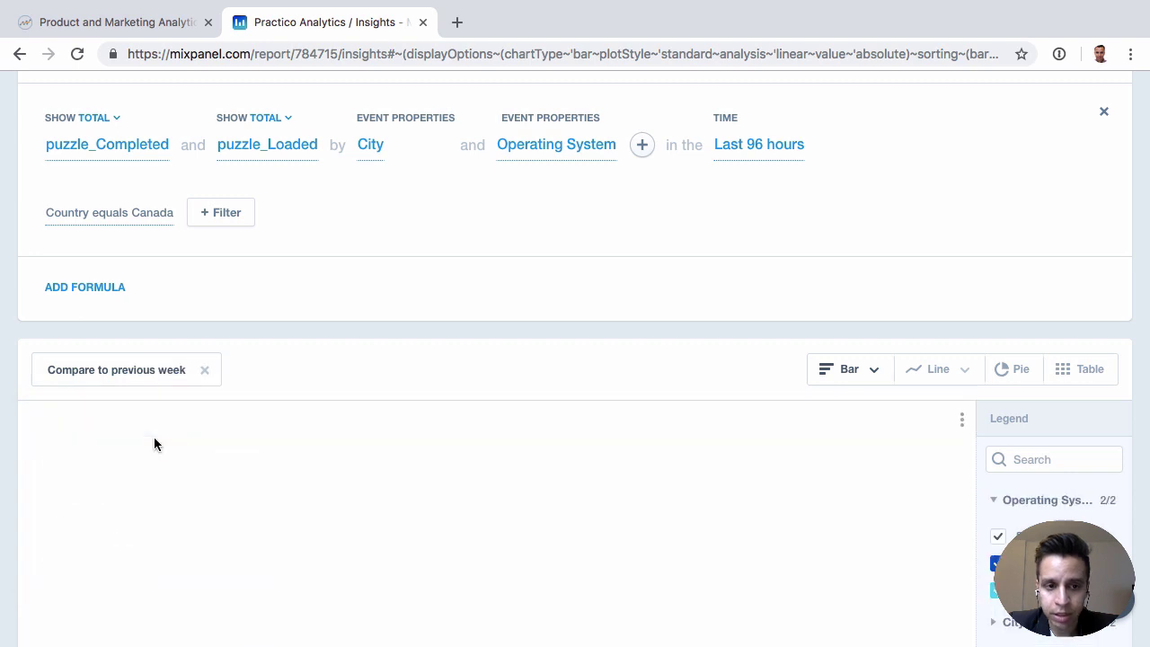
scroll(380, 328, down, 3)
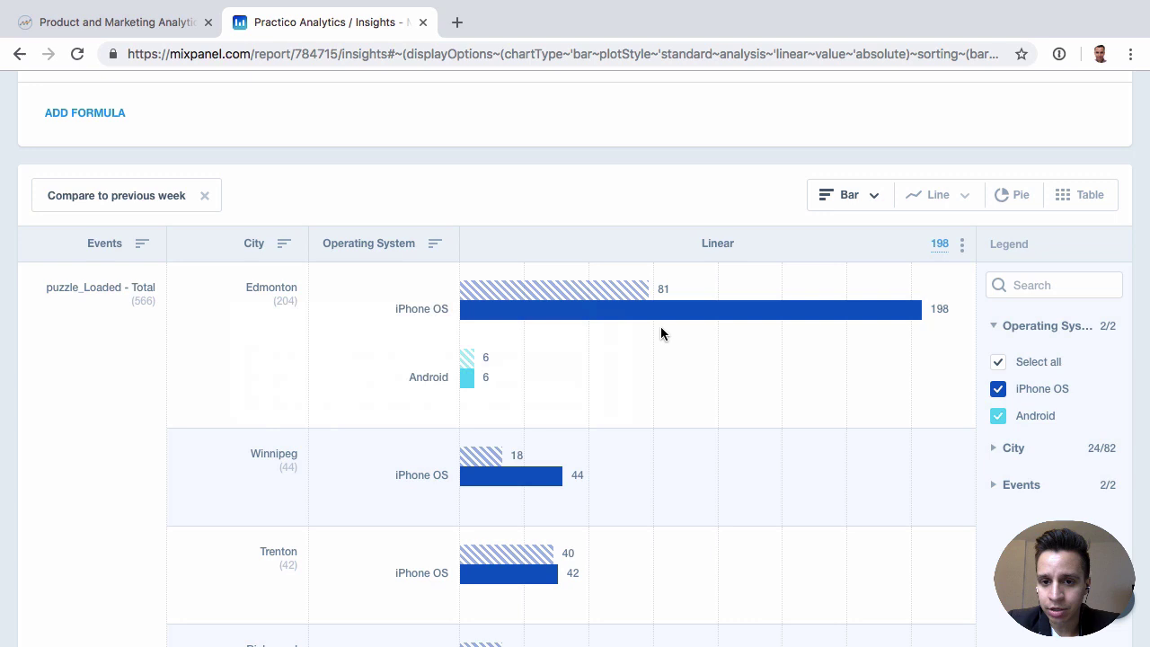
scroll(660, 333, up, 4)
Step: Remove the previous-week comparison and open the formula editor labelling the events A and B
click(771, 180)
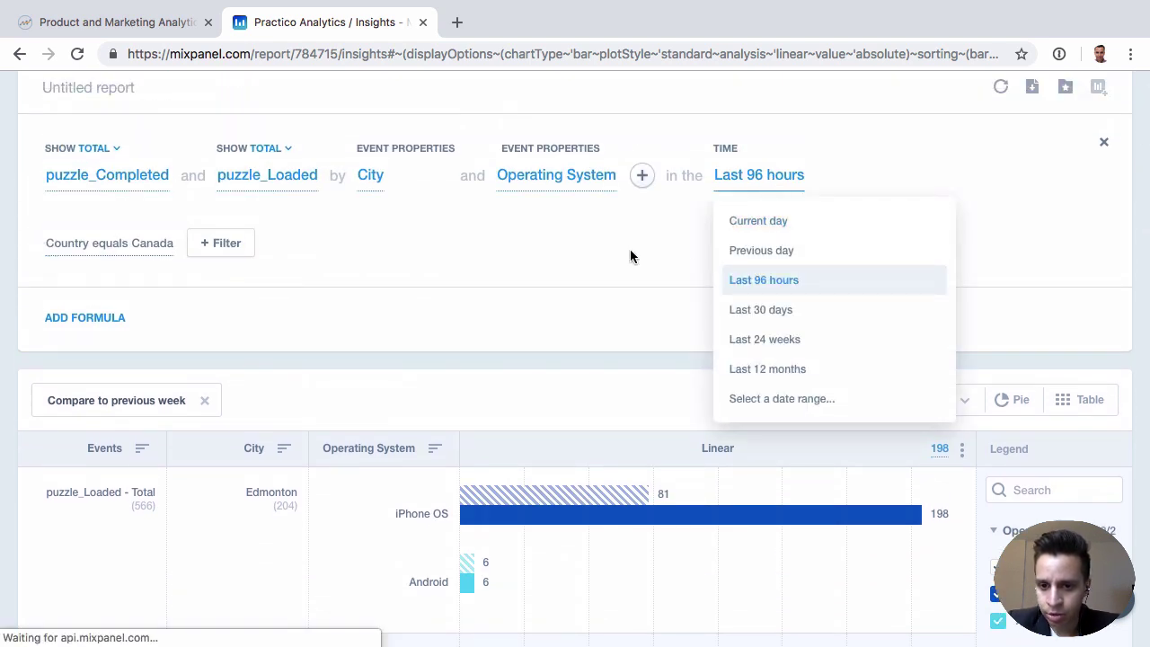
click(797, 178)
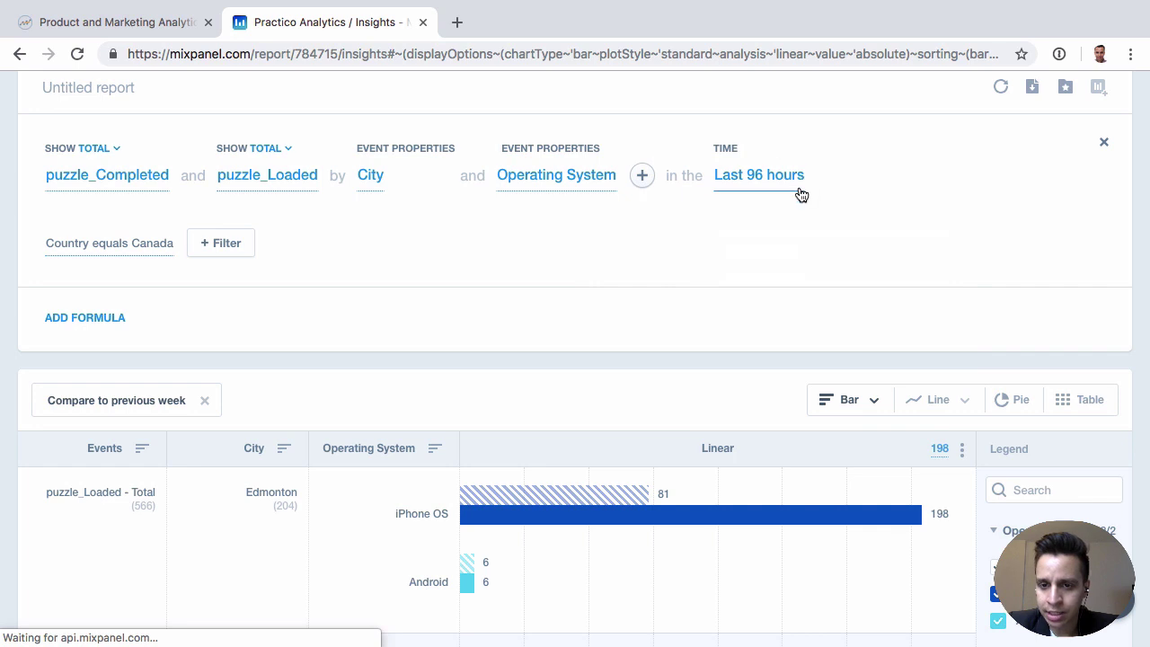
click(202, 401)
click(85, 325)
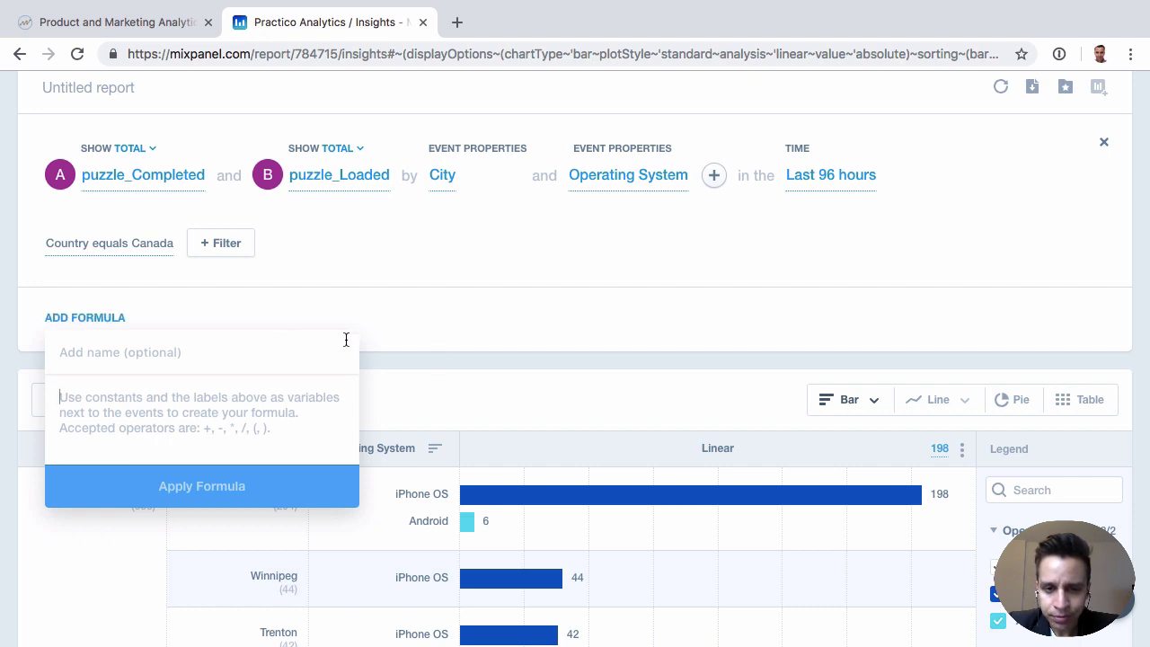
Step: Dismiss the A/B formula editor unused and scroll through the Canada-filtered report
click(522, 357)
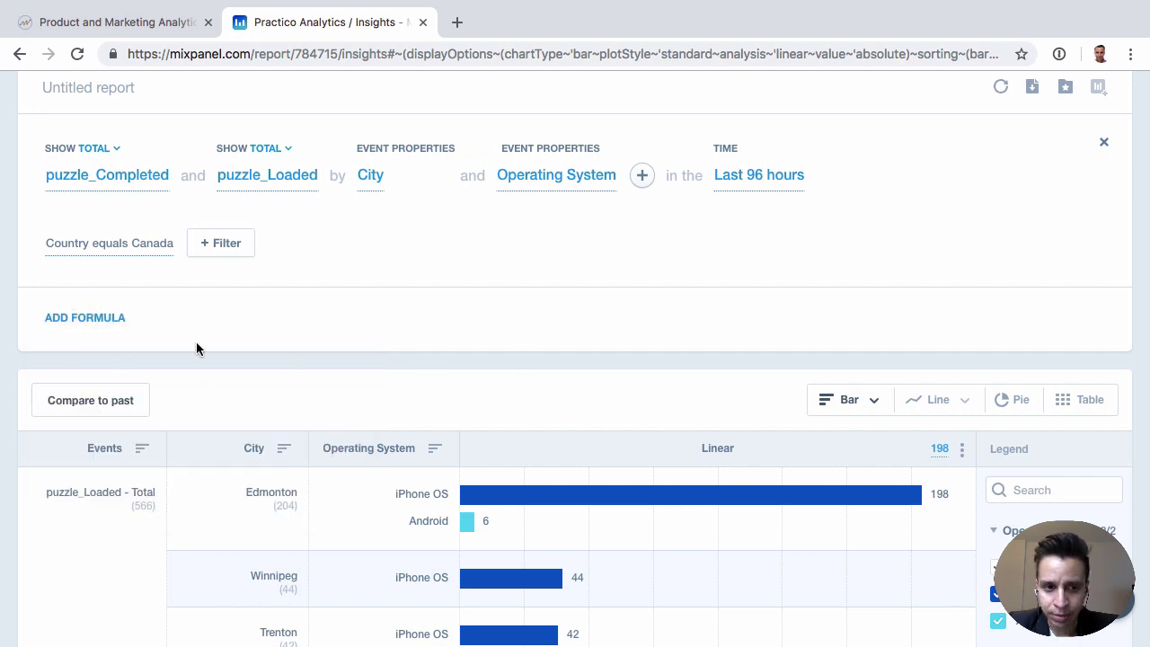
scroll(198, 342, up, 1)
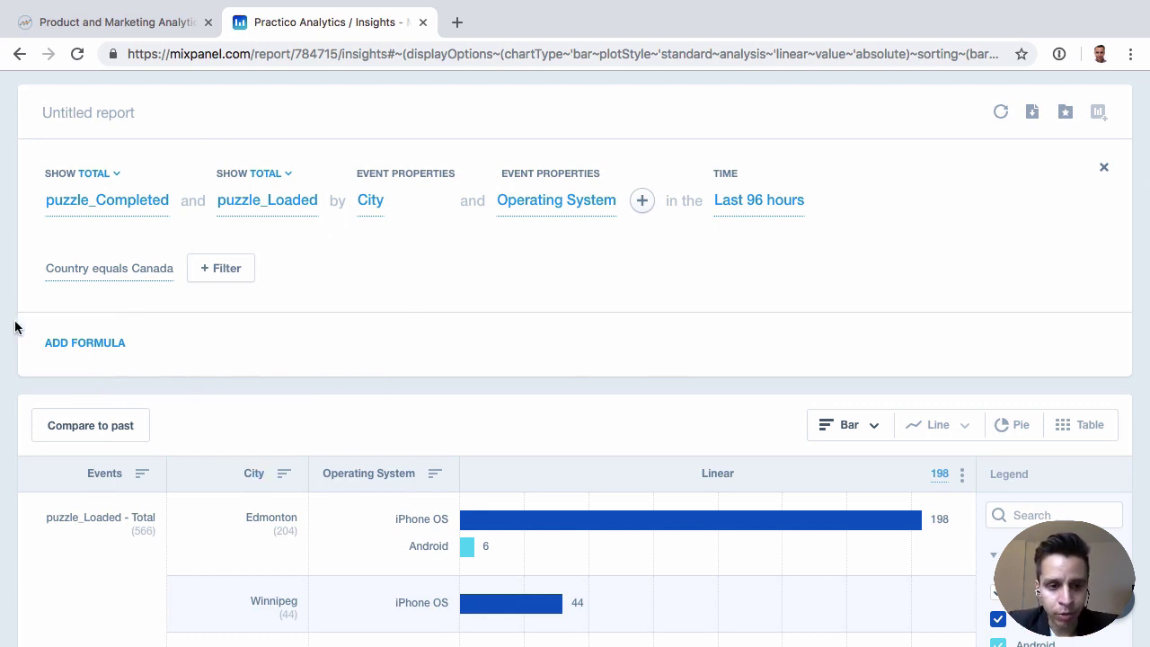
scroll(190, 390, up, 3)
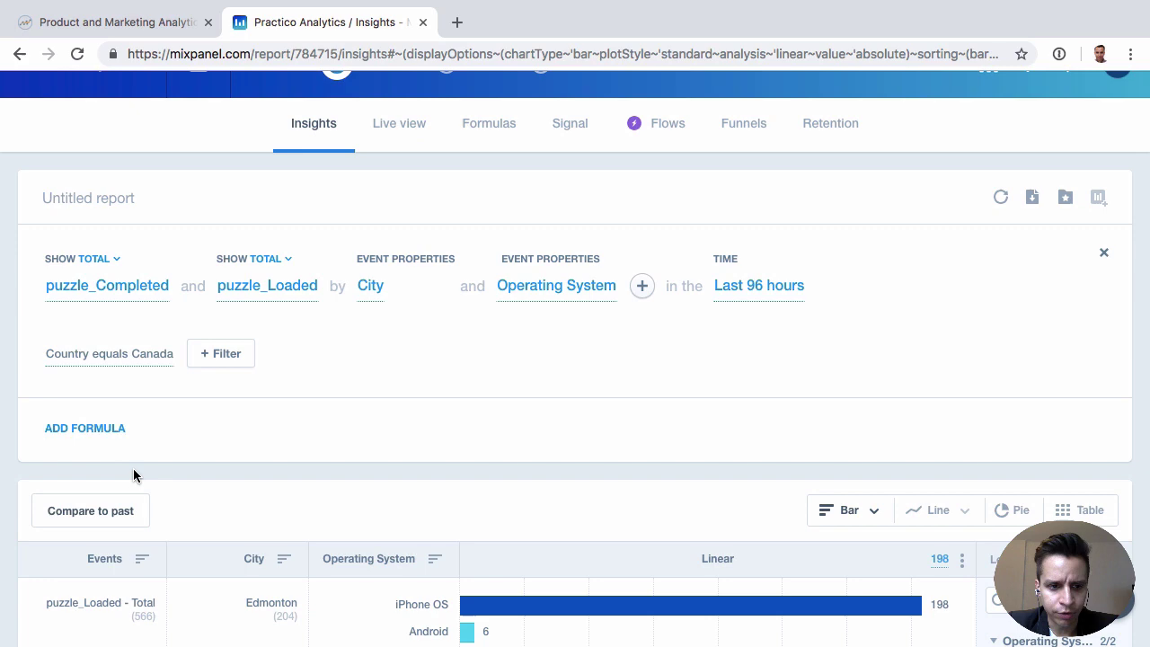
scroll(133, 468, down, 5)
scroll(390, 486, up, 5)
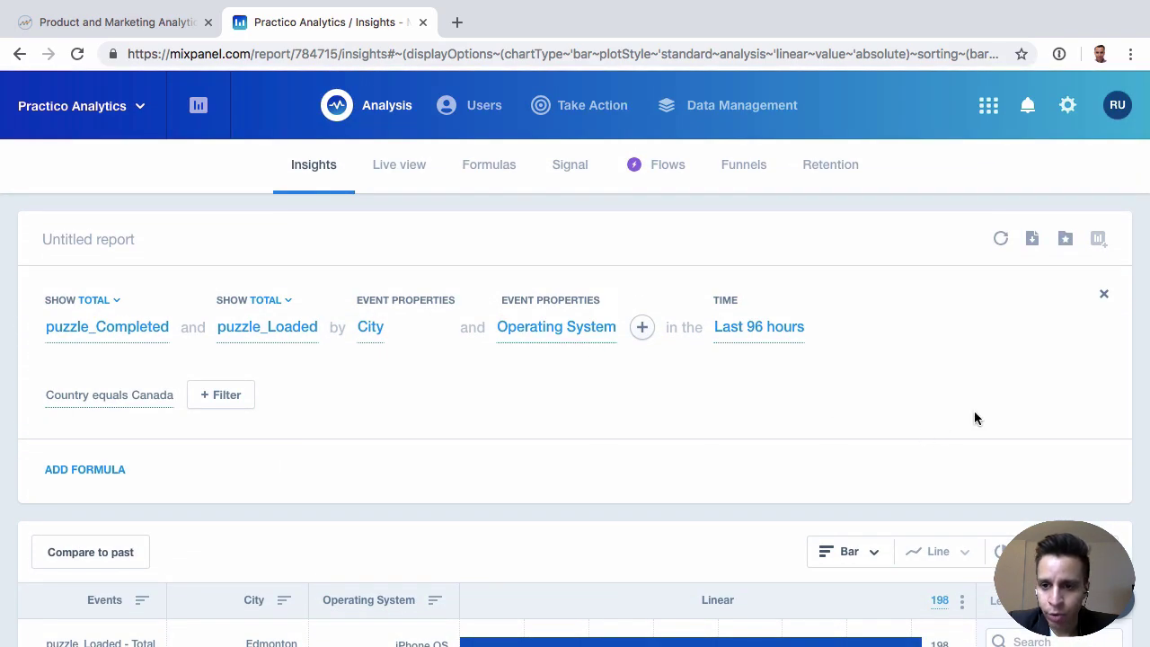
click(97, 304)
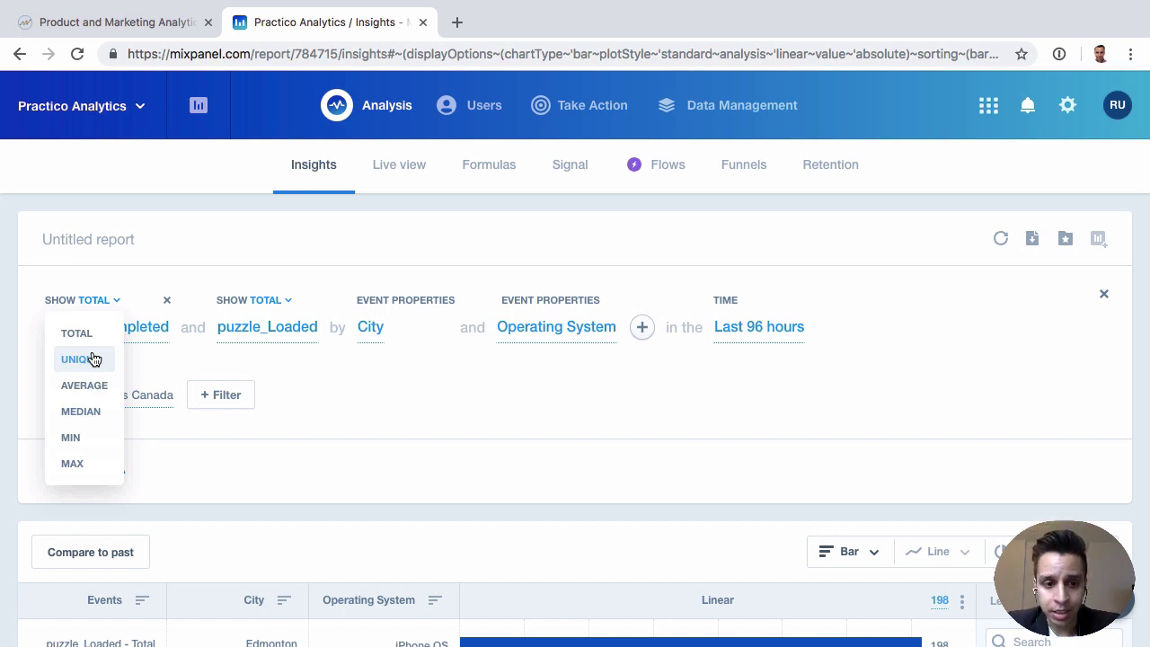
click(324, 351)
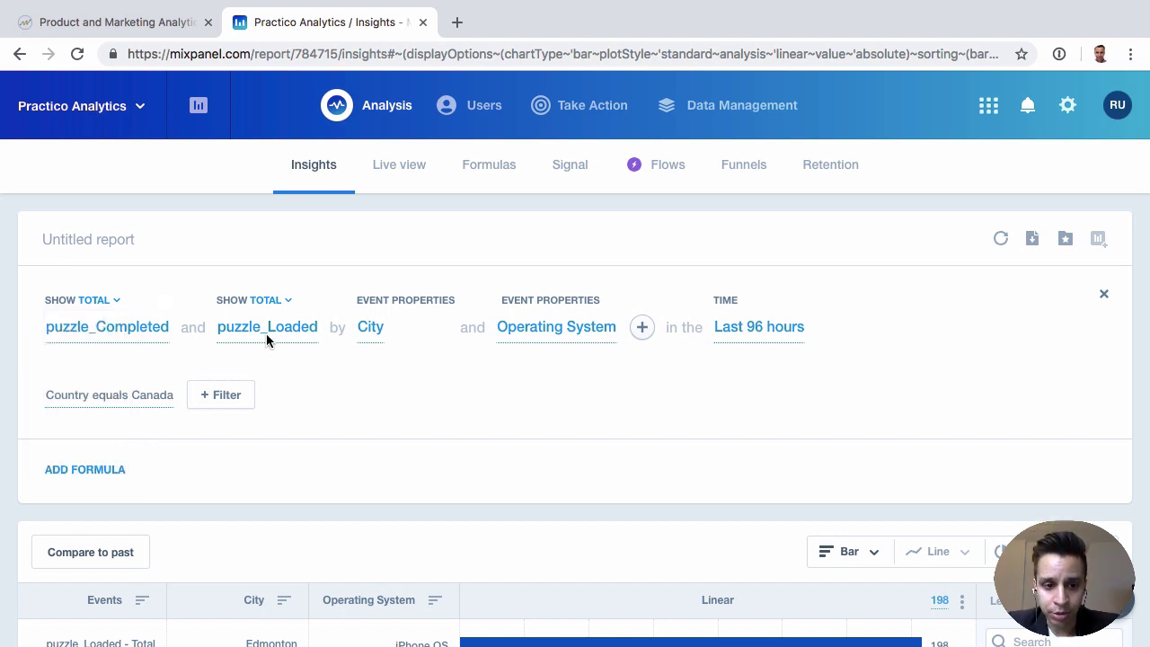
click(91, 308)
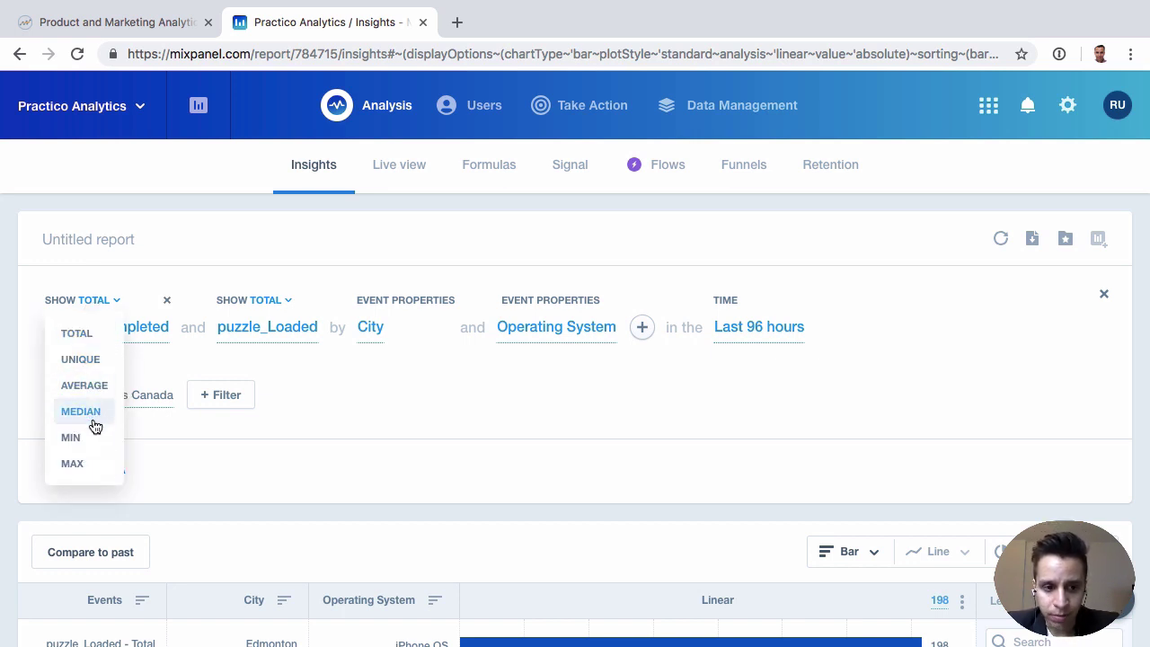
click(548, 476)
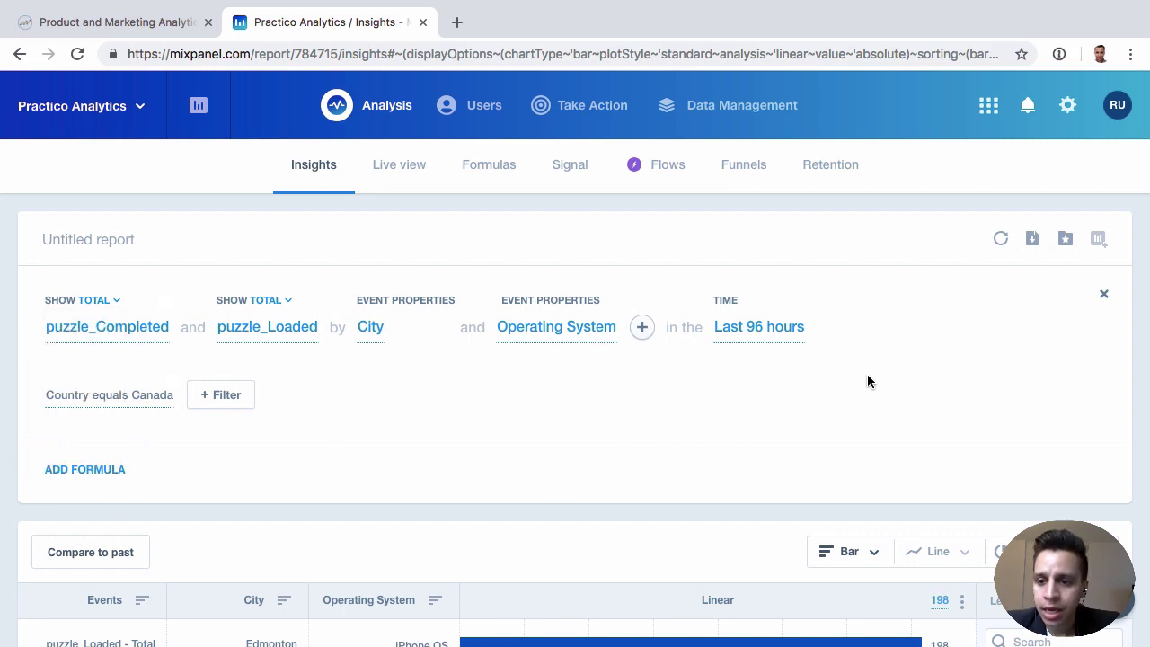
Step: Scroll the report, then open the Saved reports panel and close it again
scroll(843, 452, down, 5)
scroll(843, 452, up, 6)
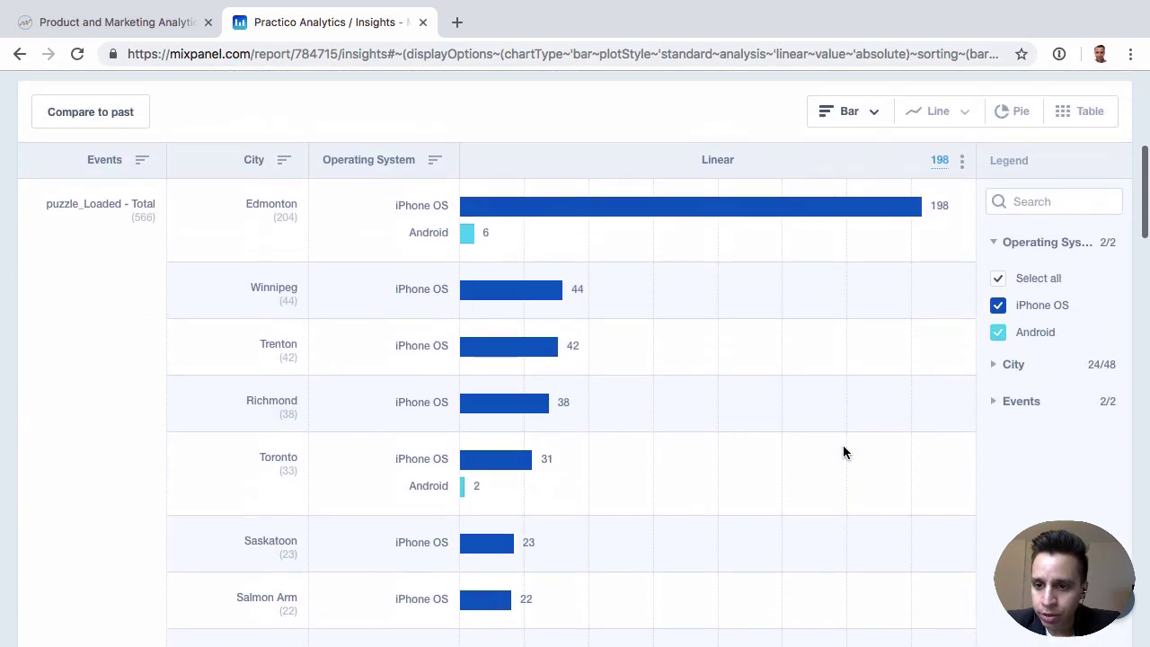
scroll(842, 452, down, 1)
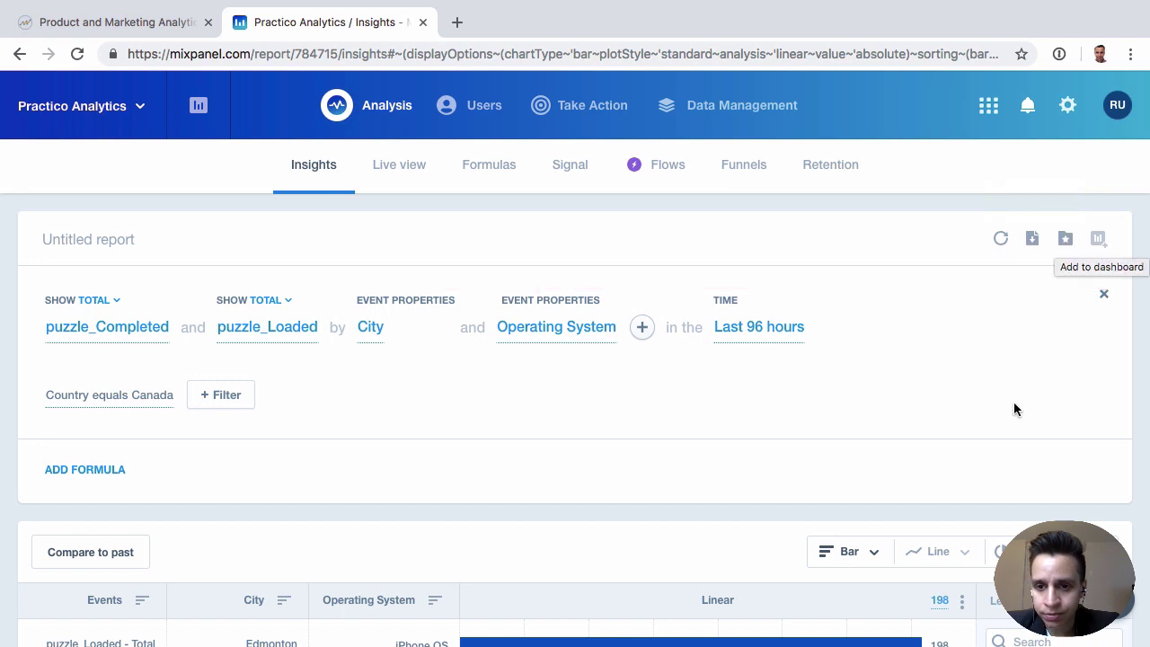
click(1066, 243)
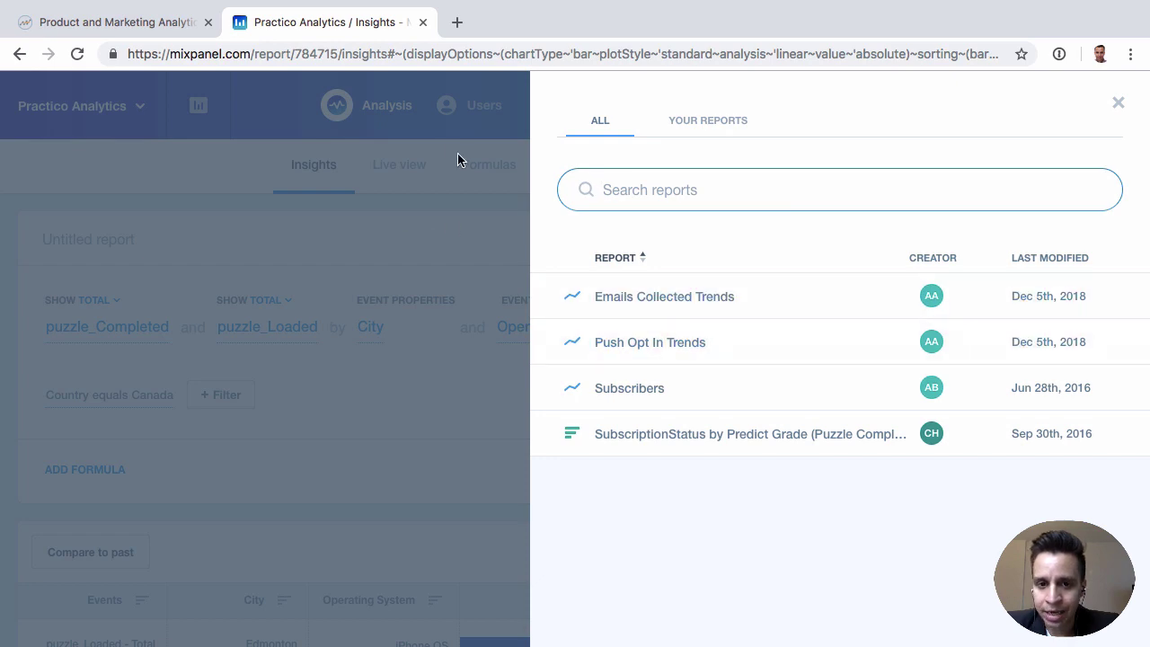
click(483, 204)
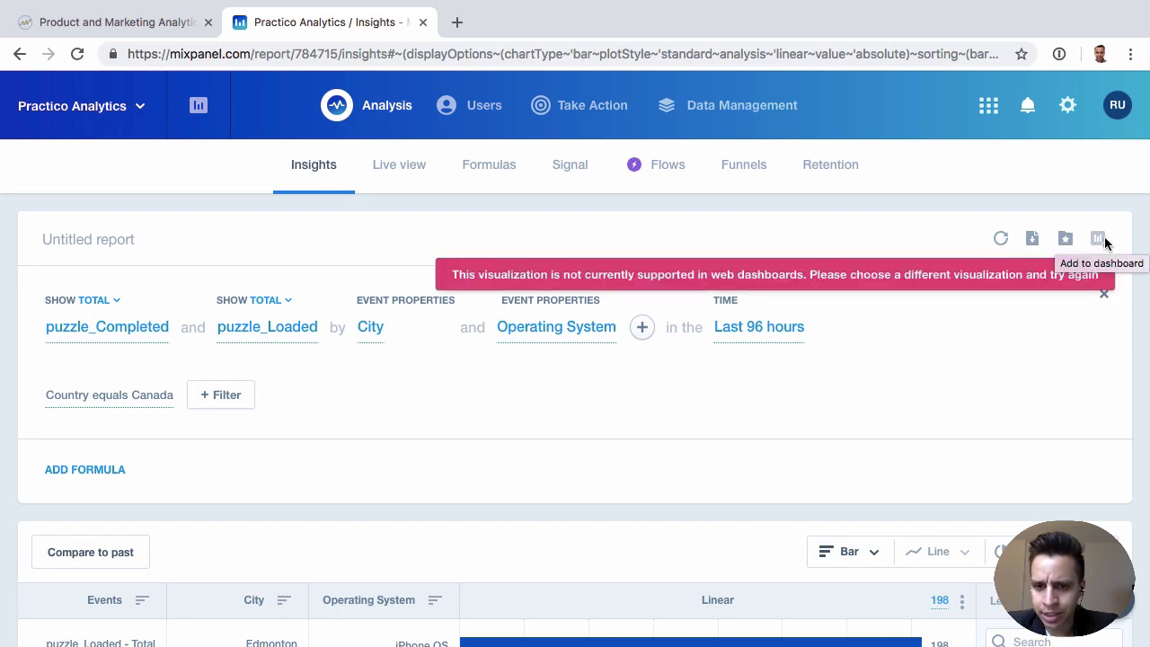
scroll(352, 401, down, 15)
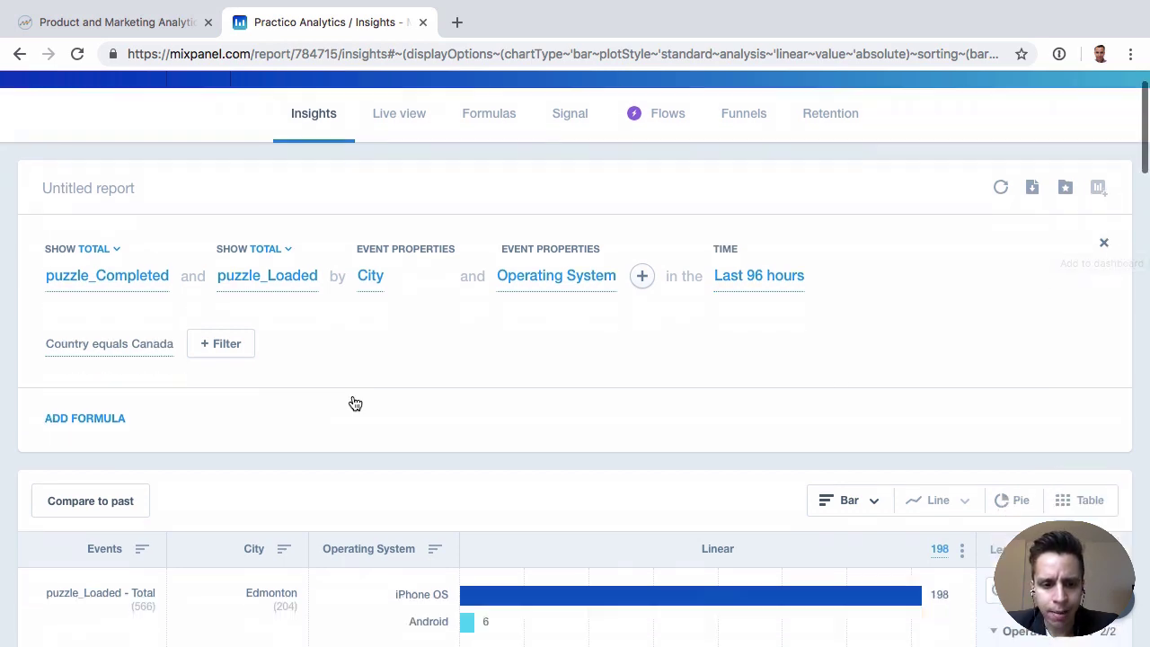
scroll(432, 395, down, 5)
scroll(539, 409, up, 20)
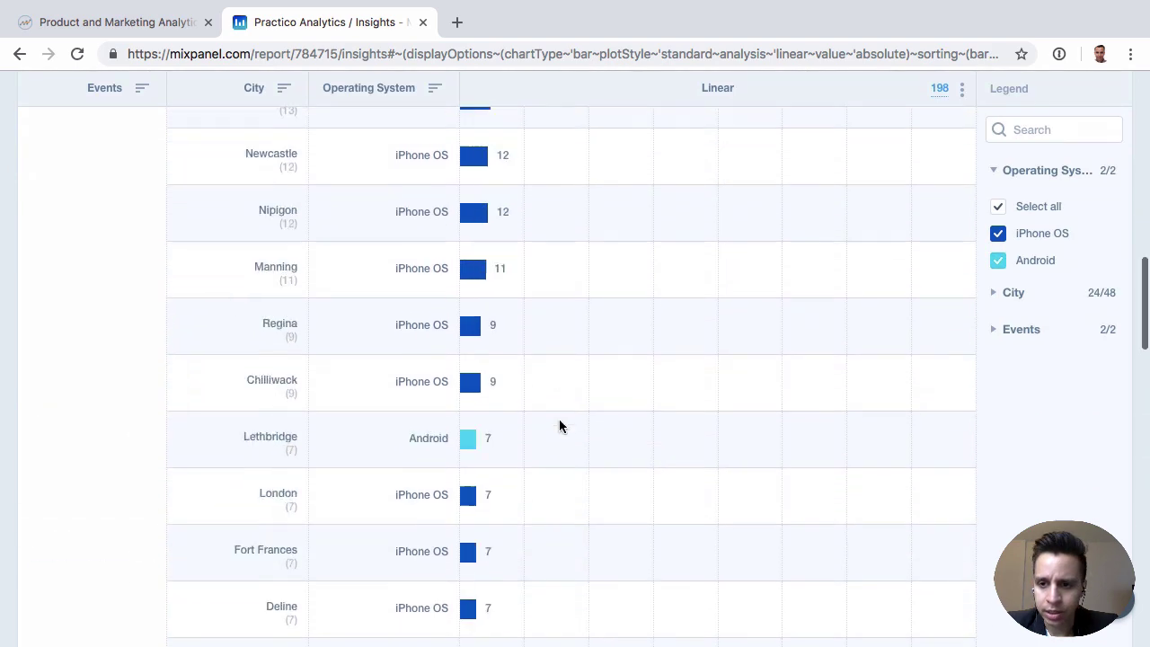
scroll(484, 360, up, 2)
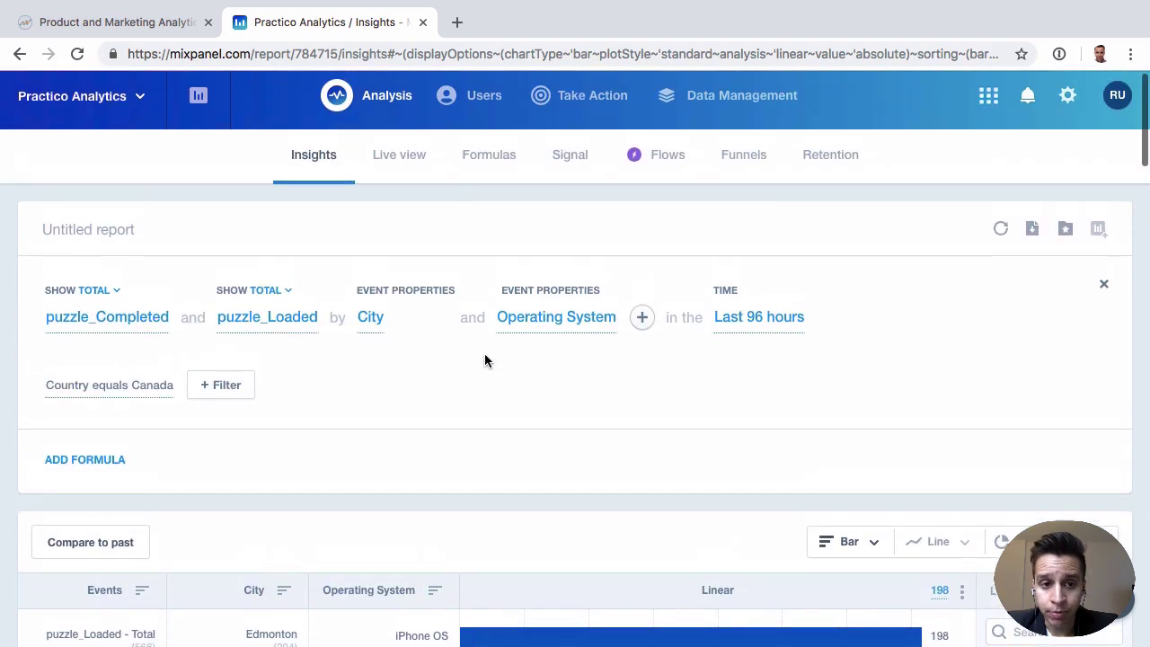